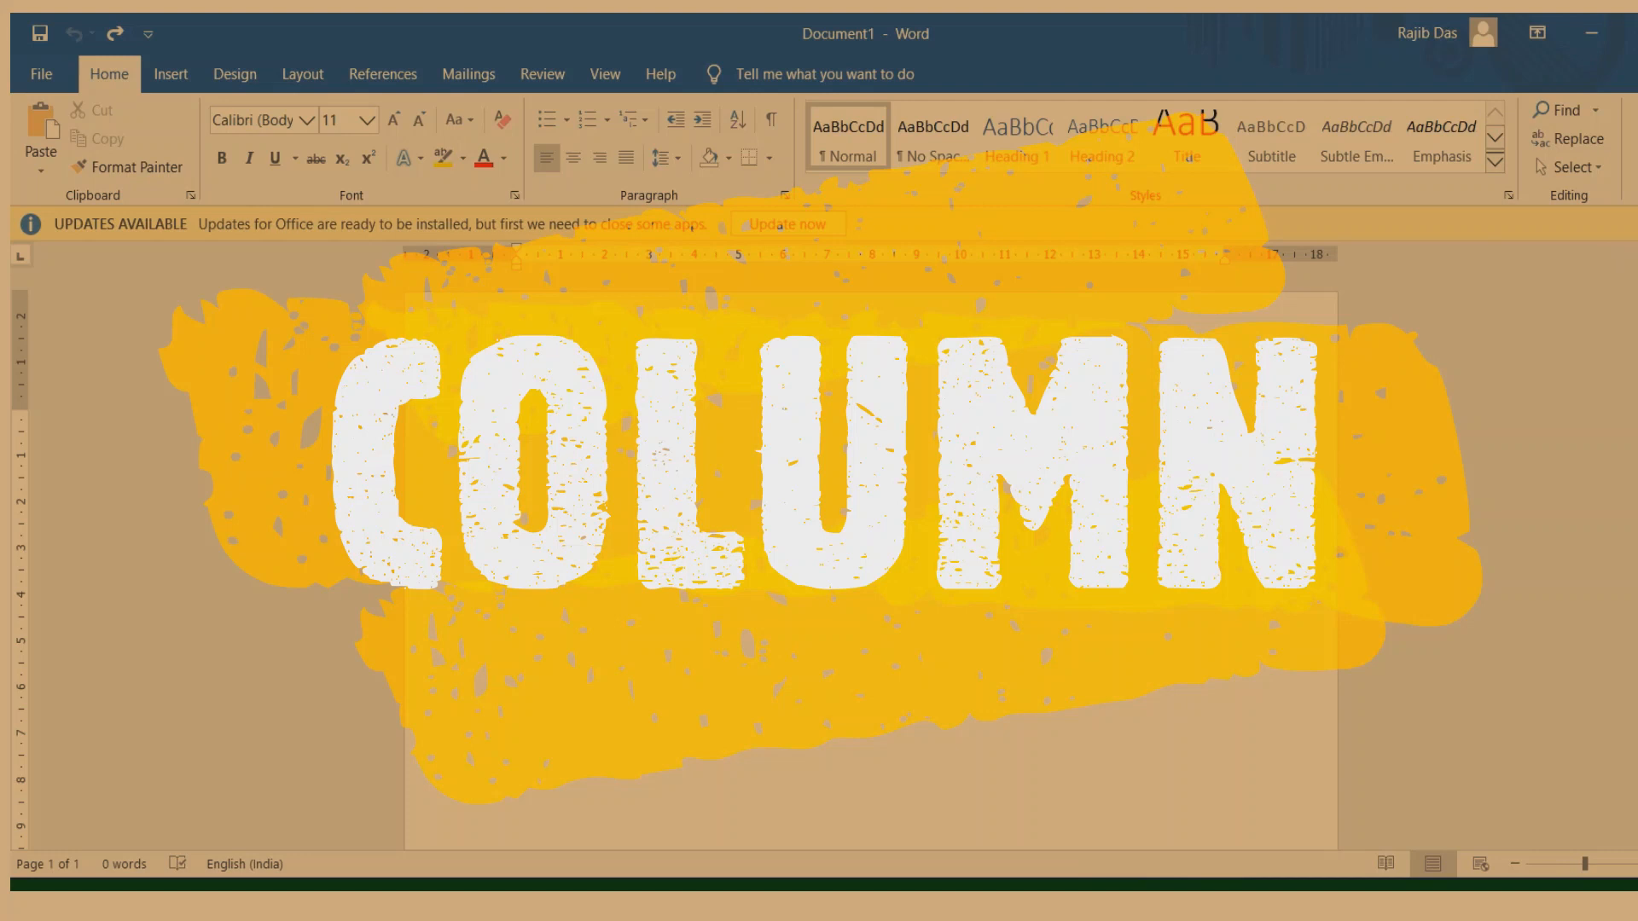
Paste the survey camp report text into the blank document and return the cursor to its beginning
{"action": "left_click", "coordinate": [1625, 266]}
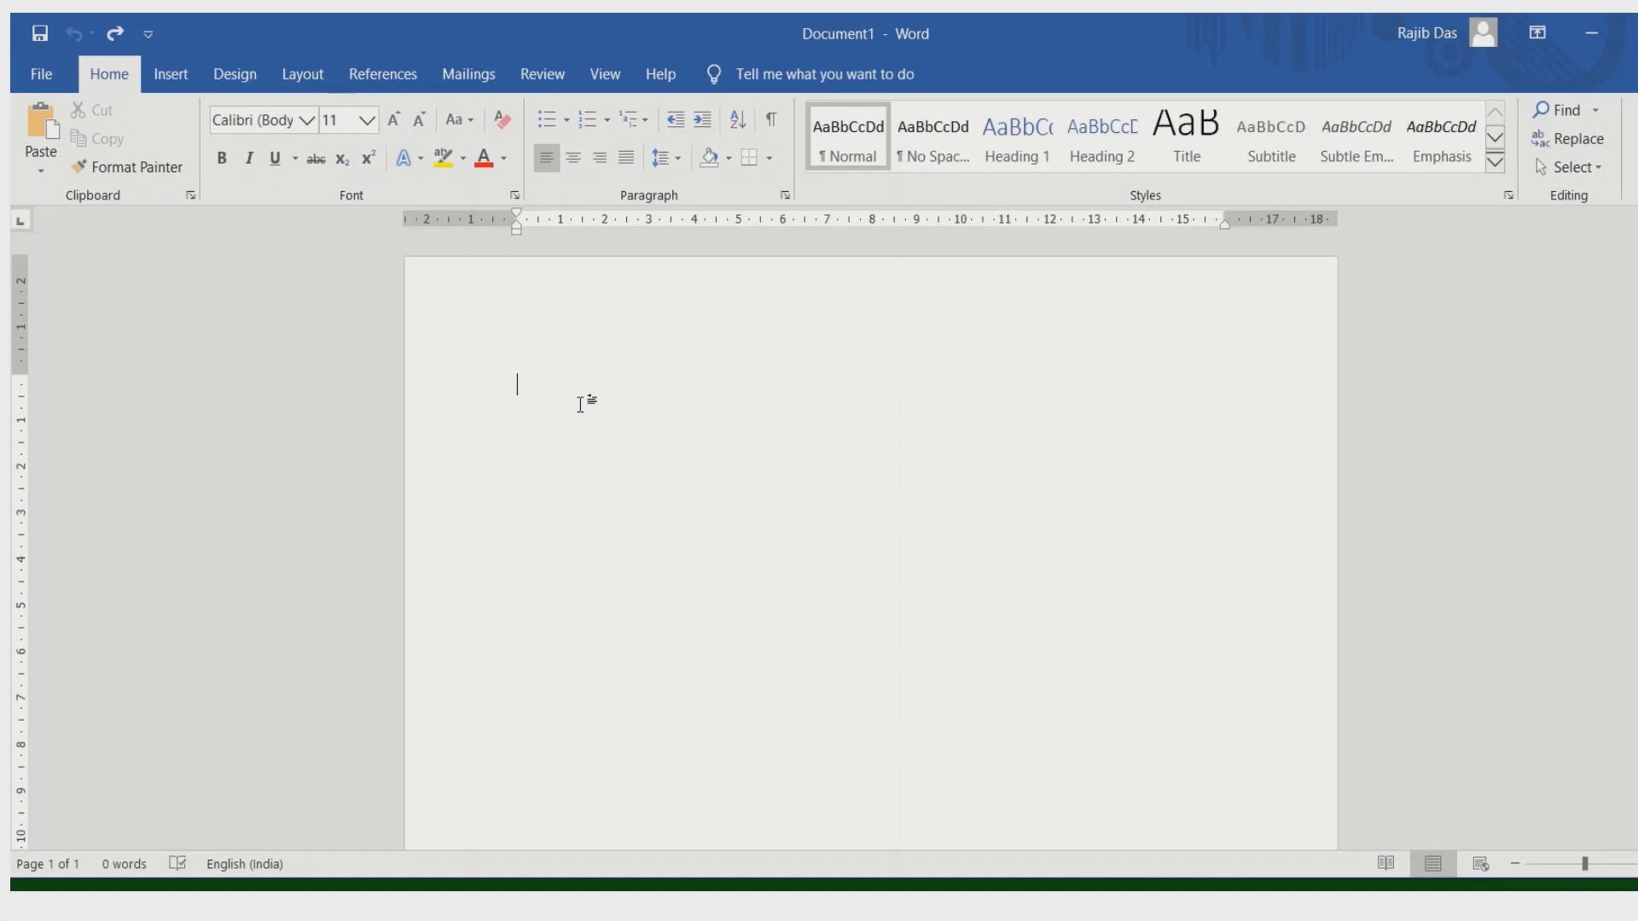
{"action": "type", "text": "On 17th of February, On that day from Sealdah station at 8:30 pm we are all arrived for Jaldapara  our  train Kanchankanya express will be at time and it will reach at Hasimara at 12:30. A schedule of the events and experimental works of survey camp was given were we are divided into three day schedule and as per the schedule field works were done near the Jaldapara region. In the field works many exercise and events were performed to learn the technical aspects required in surveying. First students were divided into 03 groups of 6 students in each which were monitored by faculty coordinators. The day wise schedule was provided to the students and faculty co-coordinators. During the period of survey camp student with the faculty coordinators left the Jaldapara family tourism lodge at 9:15 a.m. and headed towards the camp site and returned to the lodge by 5:00 p.m. daily. From 10:30 a.m. to 3:30 p.m. students were engaged in performing exercises as in time scheduled."}
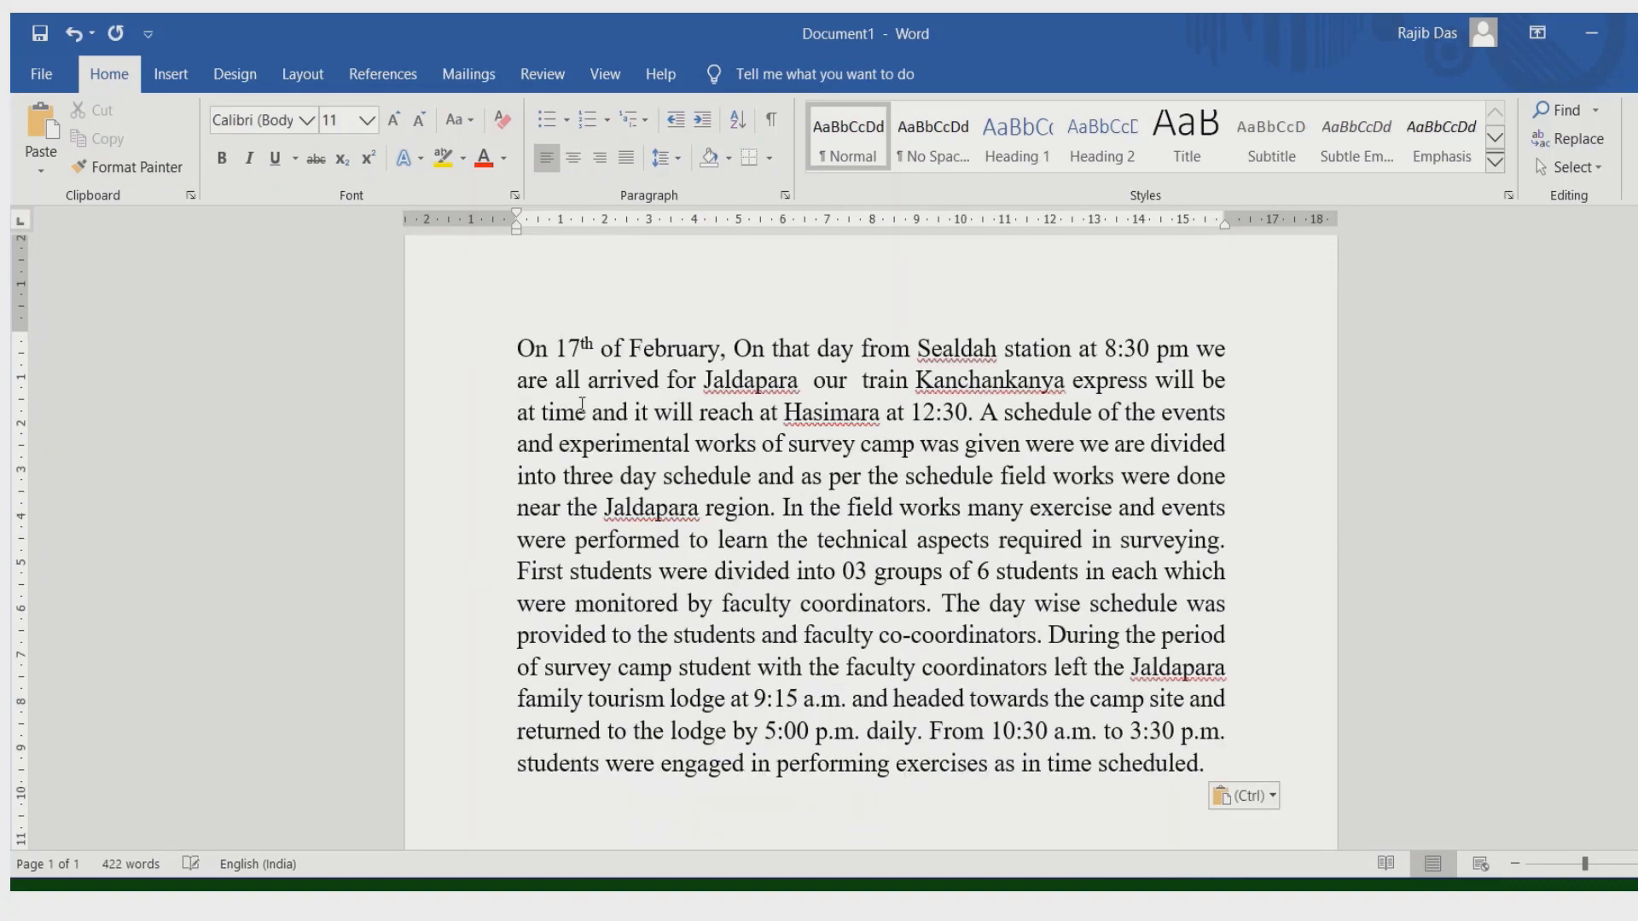
{"action": "key", "text": "Up"}
{"action": "key", "text": "Up"}
{"action": "key", "text": "Up"}
{"action": "key", "text": "Up"}
{"action": "key", "text": "Up"}
{"action": "key", "text": "Up"}
{"action": "key", "text": "Up"}
{"action": "key", "text": "Up"}
{"action": "key", "text": "Up"}
{"action": "key", "text": "Up"}
{"action": "key", "text": "Up"}
{"action": "key", "text": "Up"}
{"action": "key", "text": "Up"}
{"action": "key", "text": "Up"}
{"action": "key", "text": "Up"}
{"action": "key", "text": "Up"}
{"action": "key", "text": "Up"}
{"action": "key", "text": "Up"}
{"action": "key", "text": "Up"}
{"action": "key", "text": "Up"}
{"action": "key", "text": "Up"}
{"action": "key", "text": "Up"}
{"action": "key", "text": "Up"}
{"action": "key", "text": "Up"}
{"action": "key", "text": "Up"}
{"action": "key", "text": "Up"}
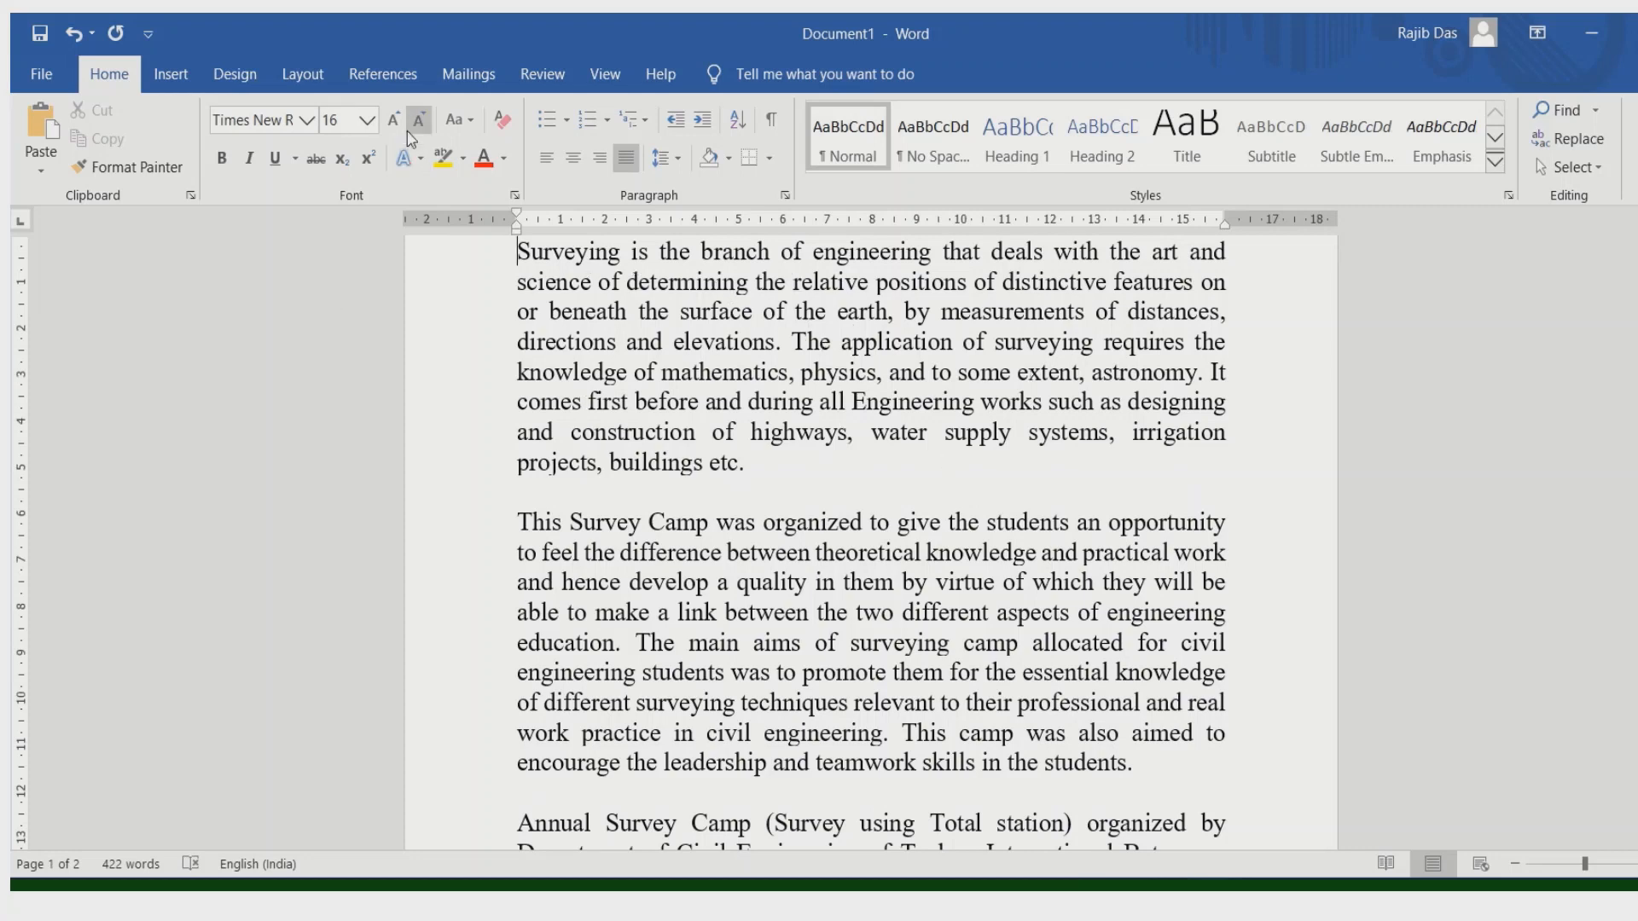
Open the detailed column settings and choose the Three preset for the whole document
{"action": "left_click", "coordinate": [318, 83]}
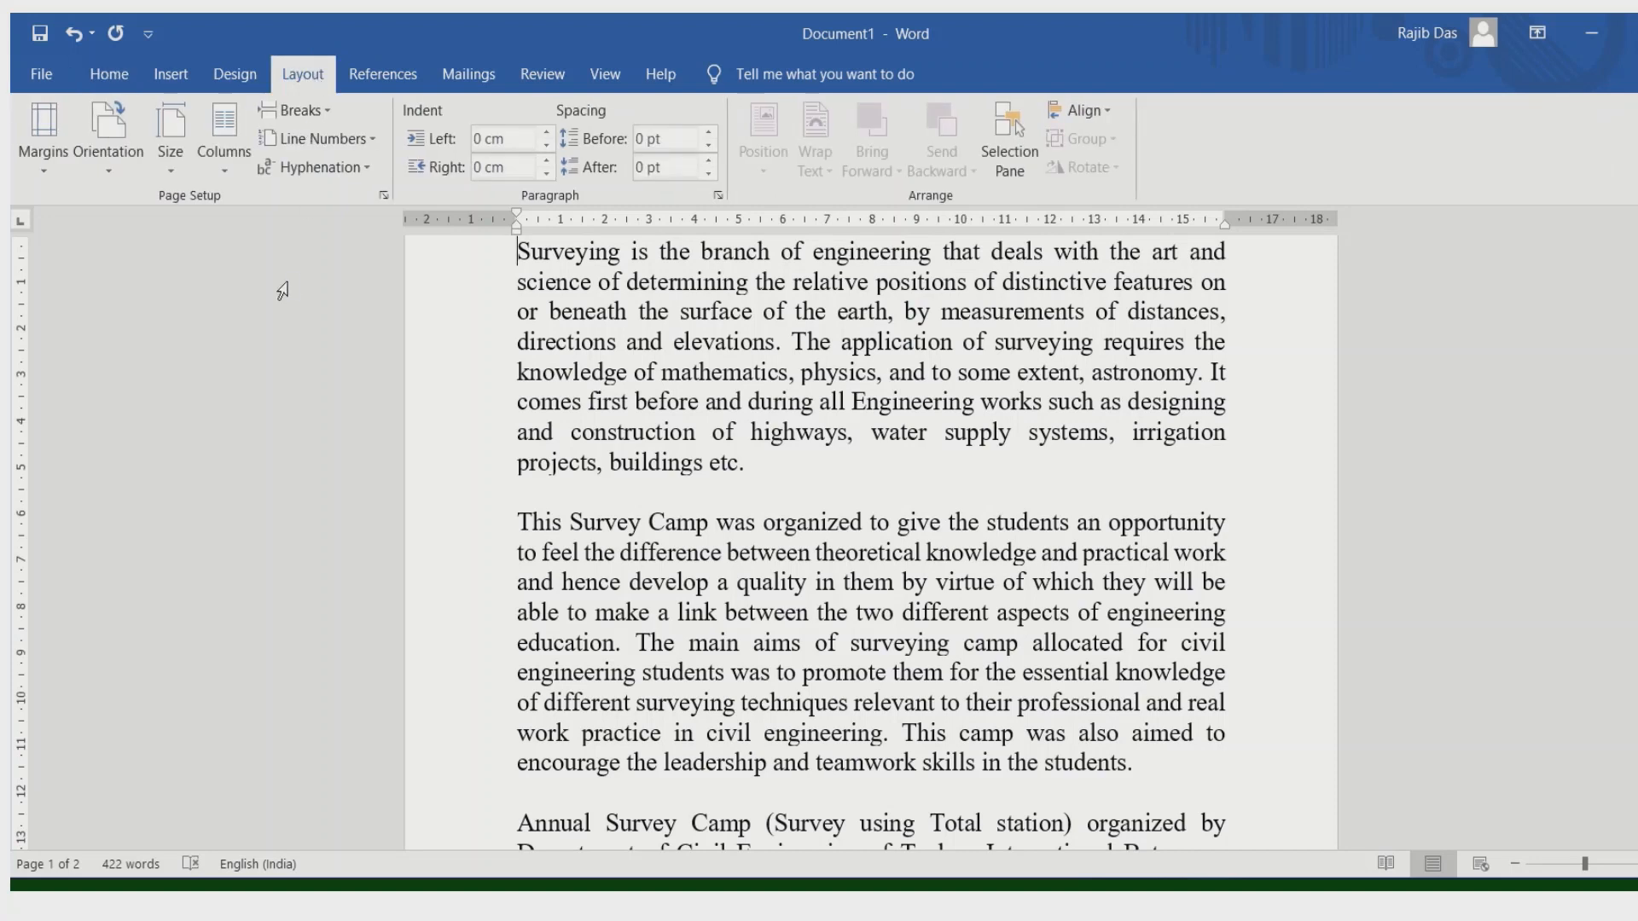
{"action": "left_click", "coordinate": [226, 175]}
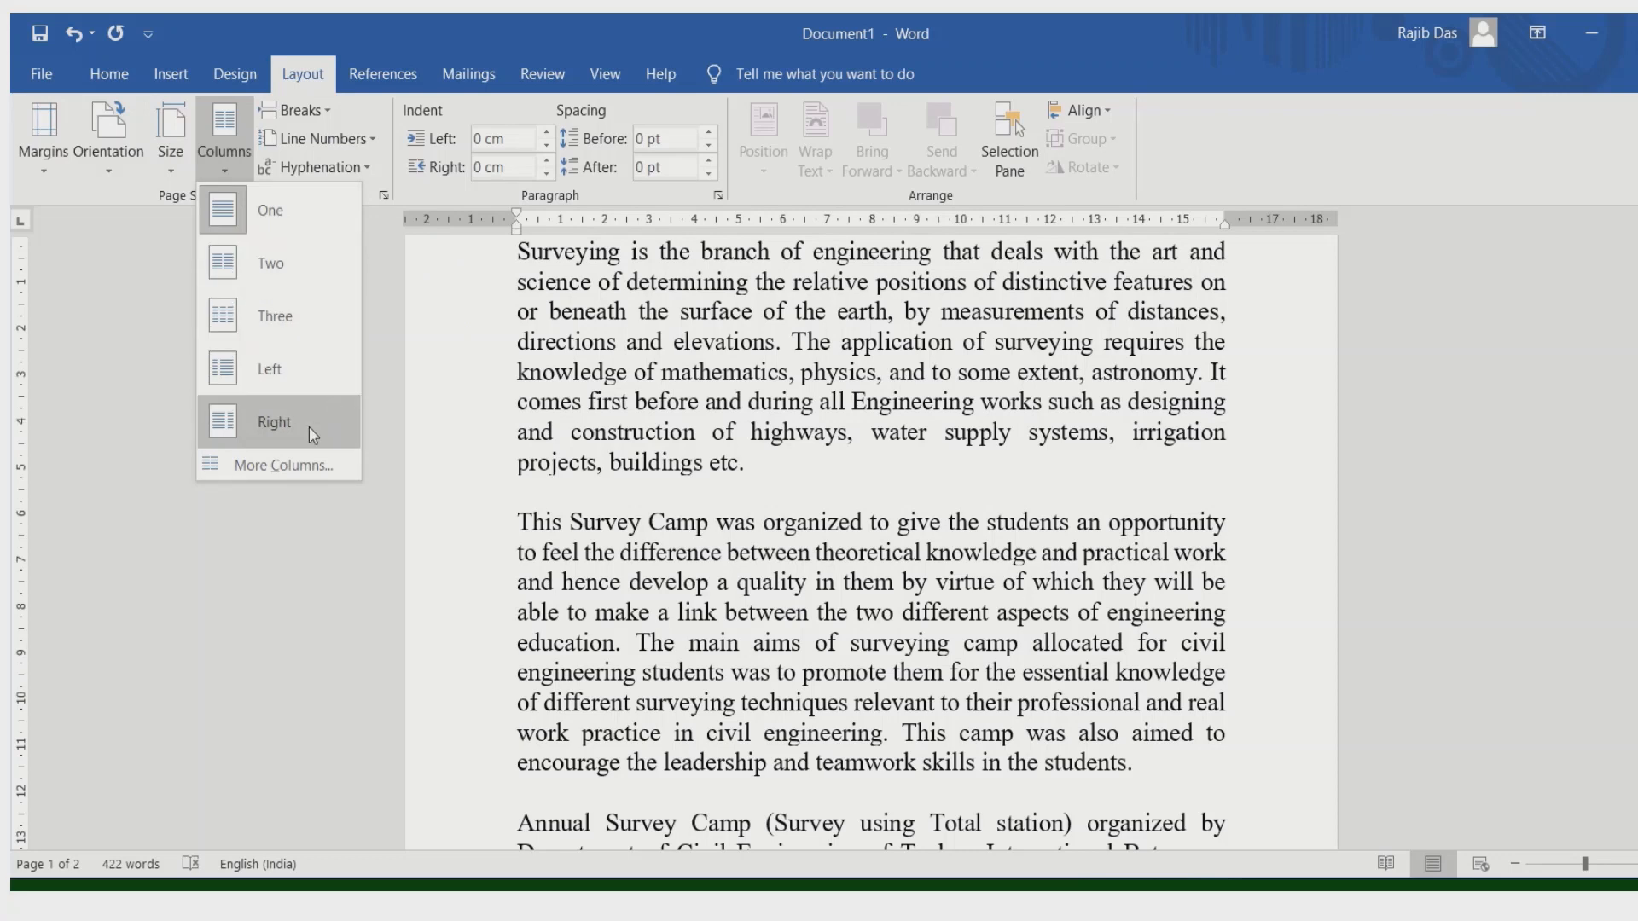
{"action": "left_click", "coordinate": [263, 469]}
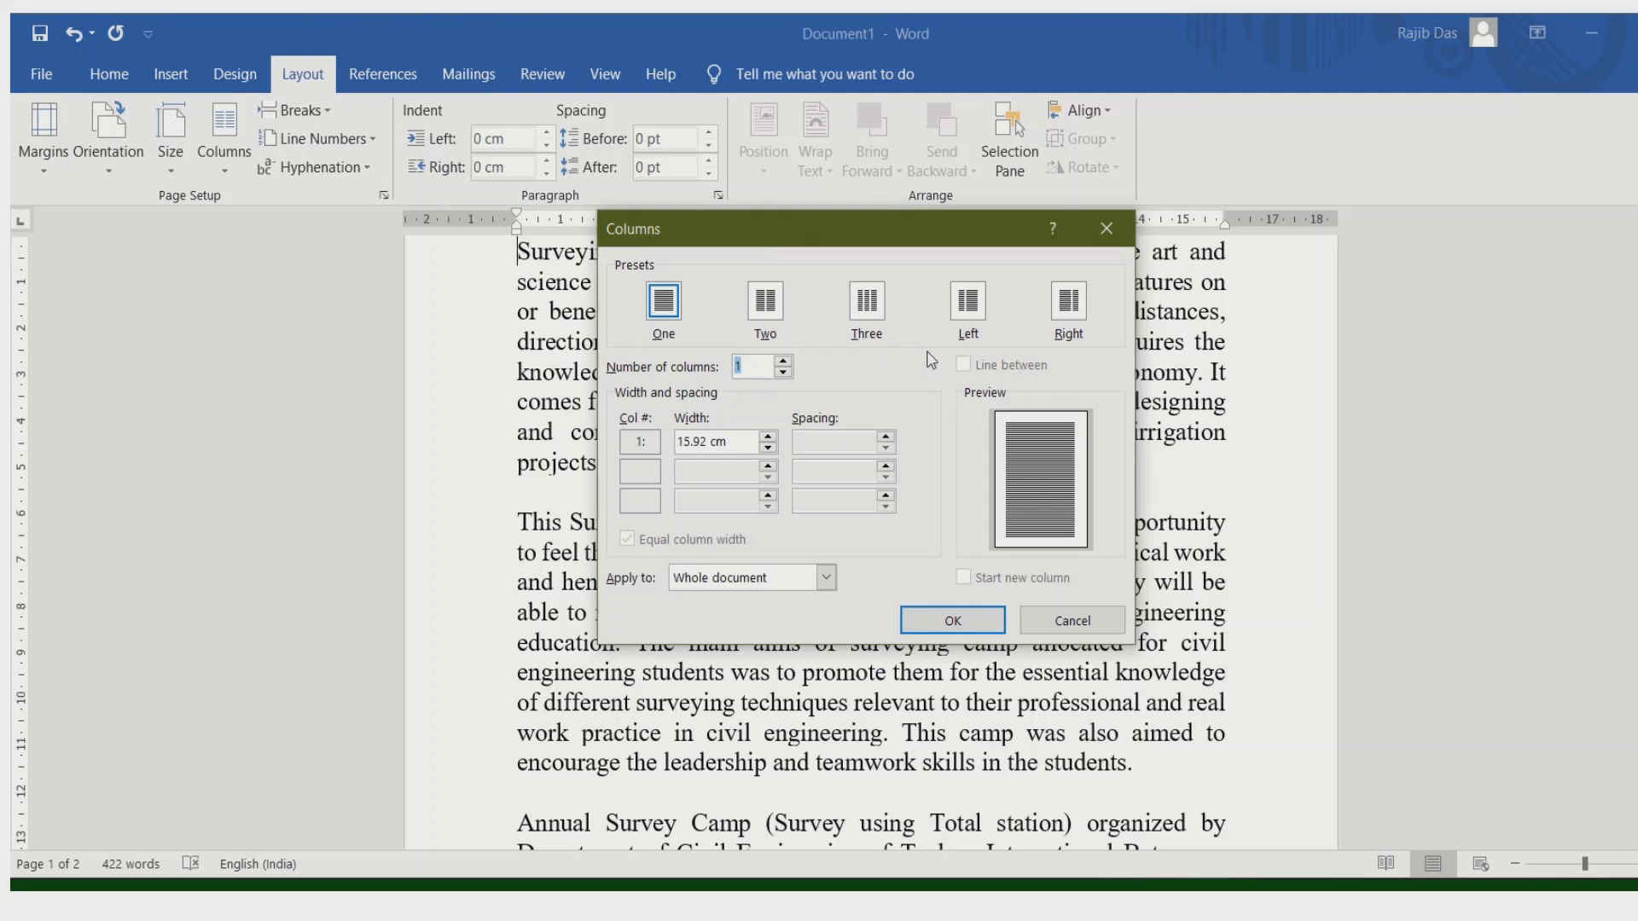
{"action": "left_click", "coordinate": [874, 312]}
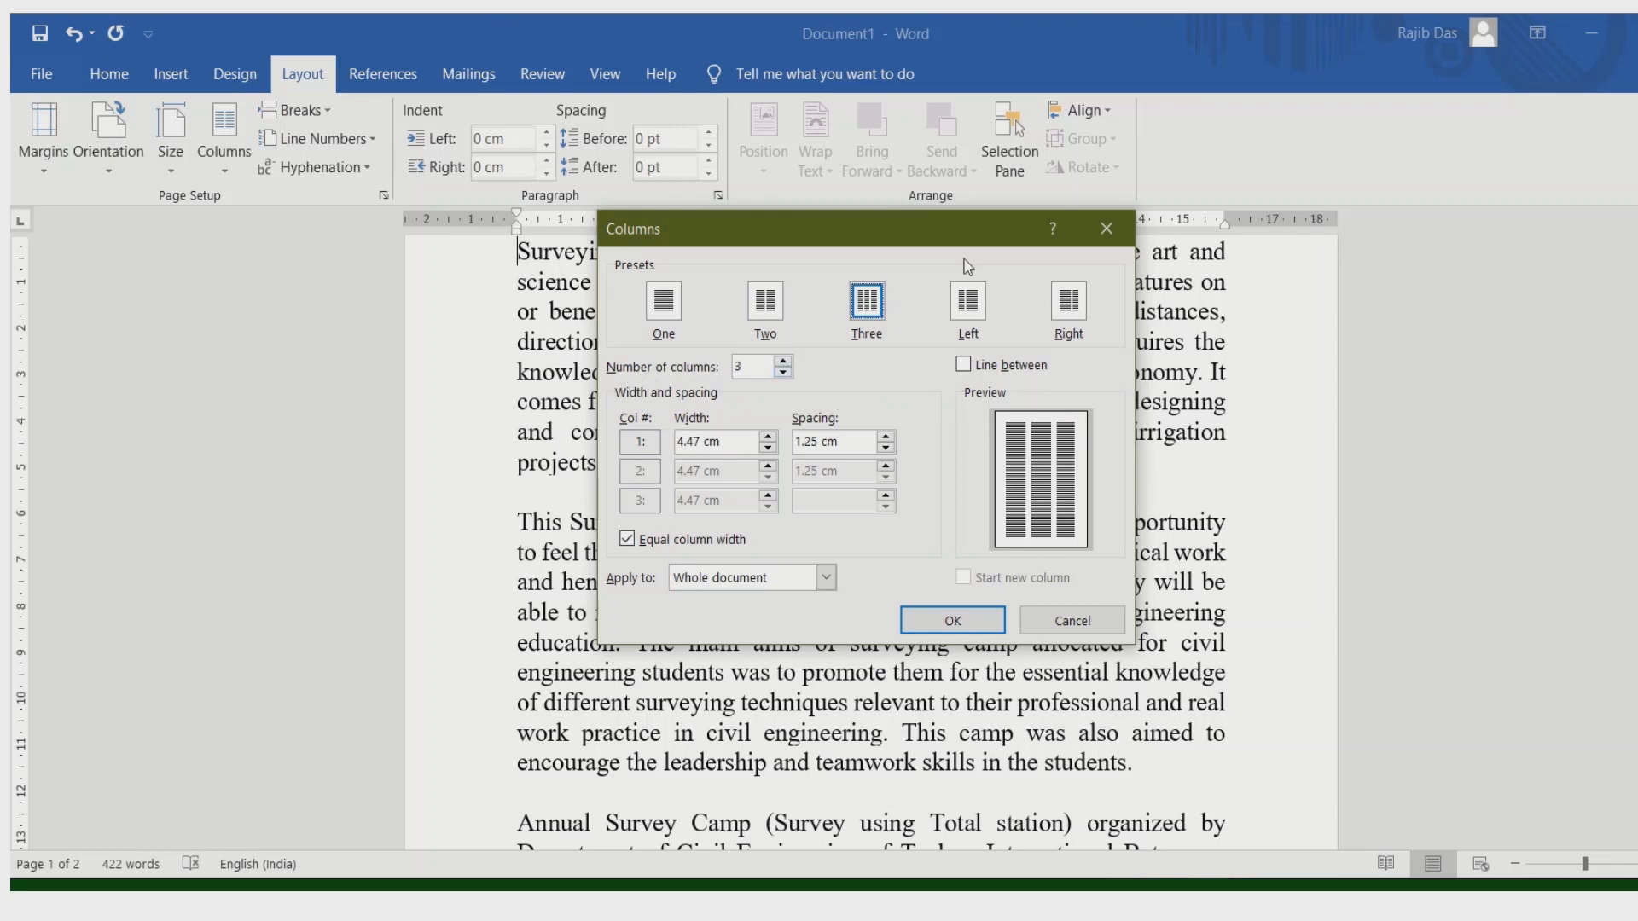
Try four and five columns, return to three, and switch the line between columns on and off again
{"action": "left_click", "coordinate": [783, 362]}
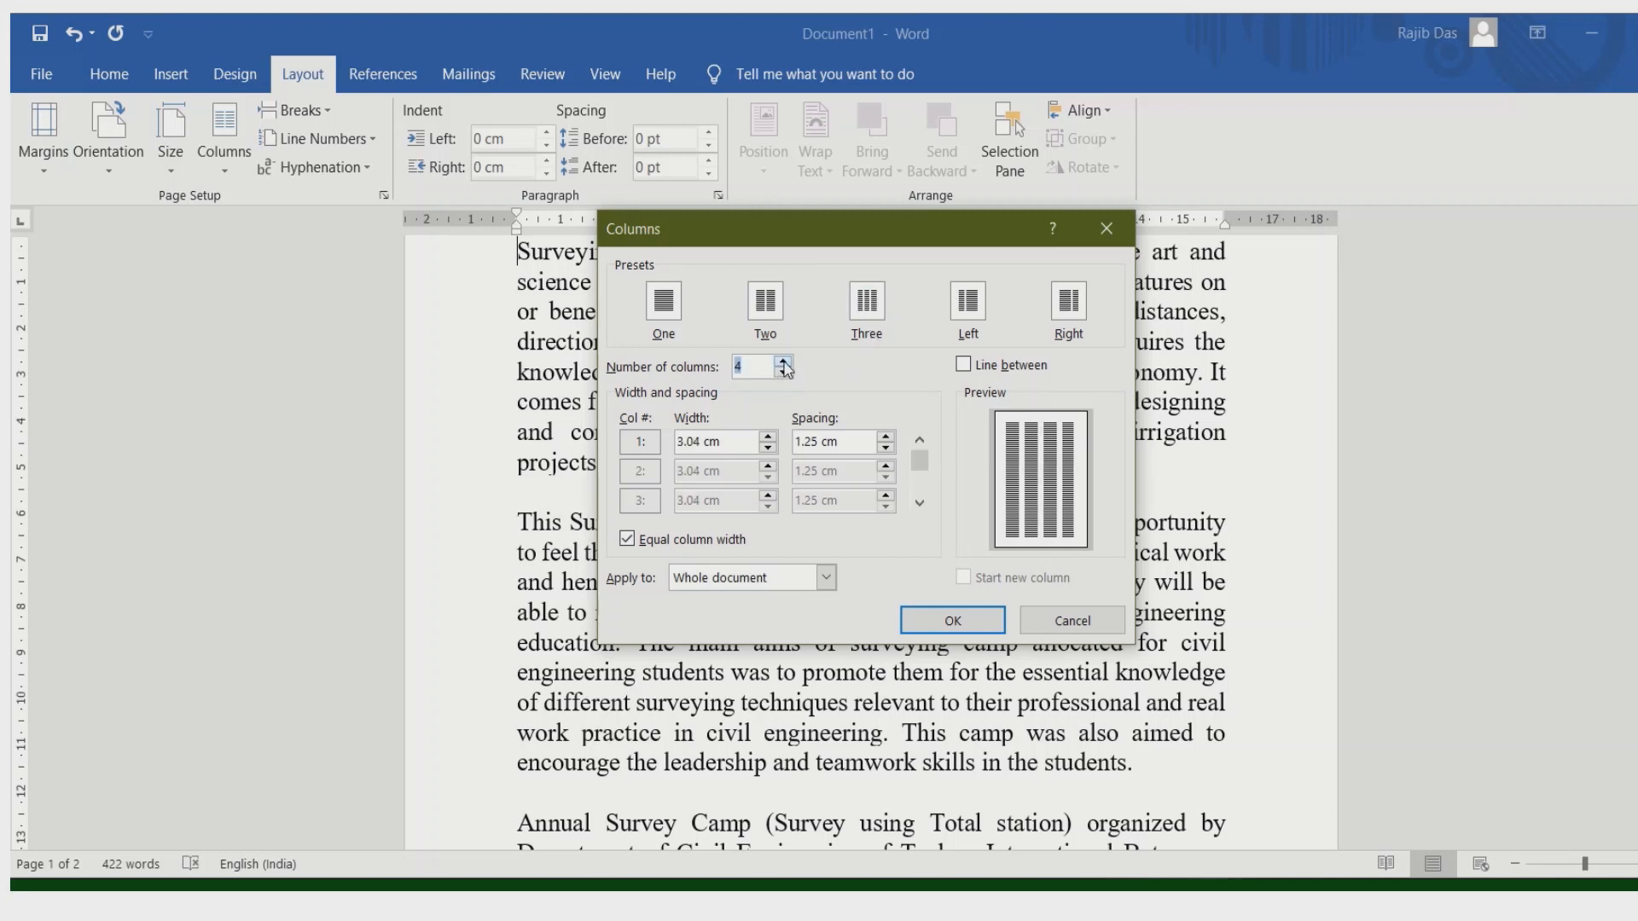
{"action": "left_click", "coordinate": [783, 361]}
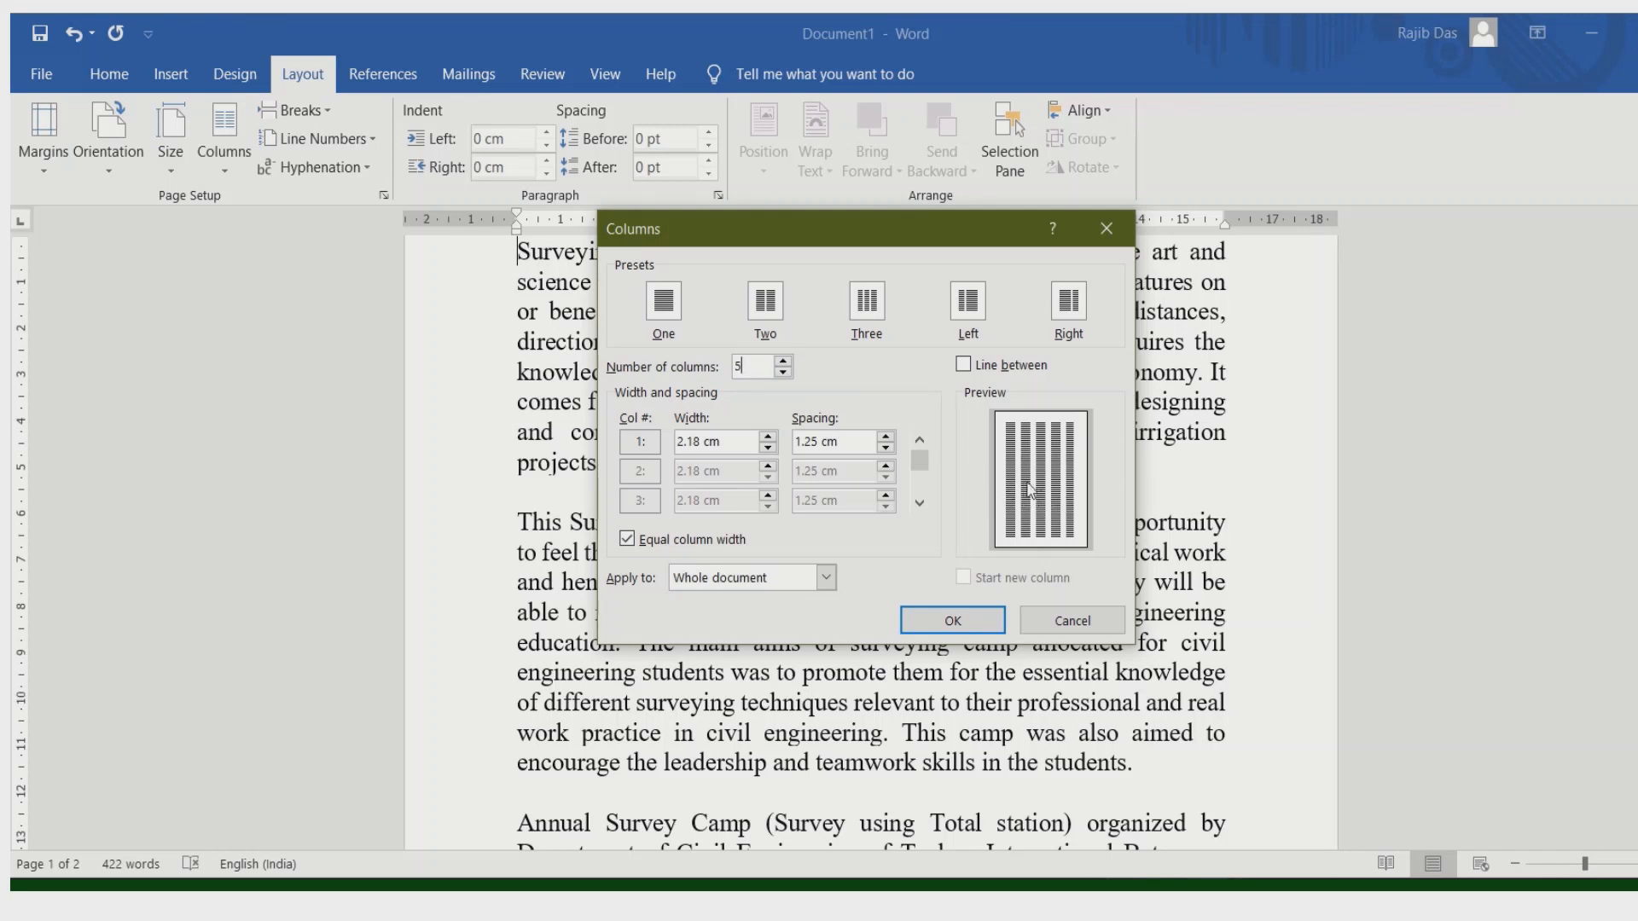
{"action": "left_click", "coordinate": [781, 372]}
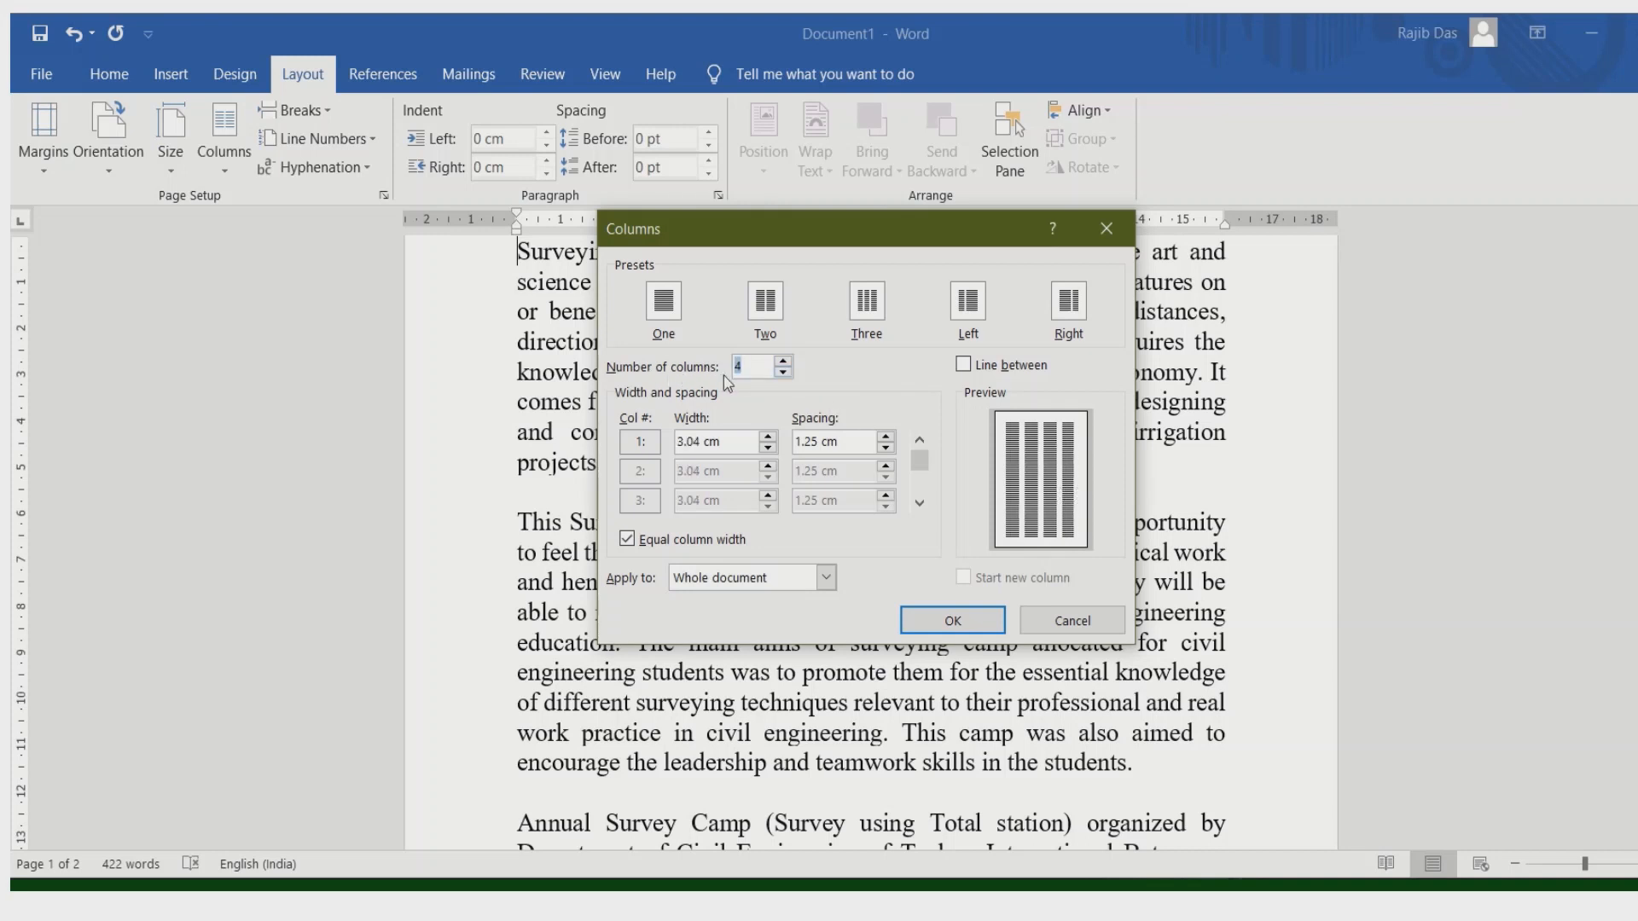
{"action": "left_click", "coordinate": [783, 372]}
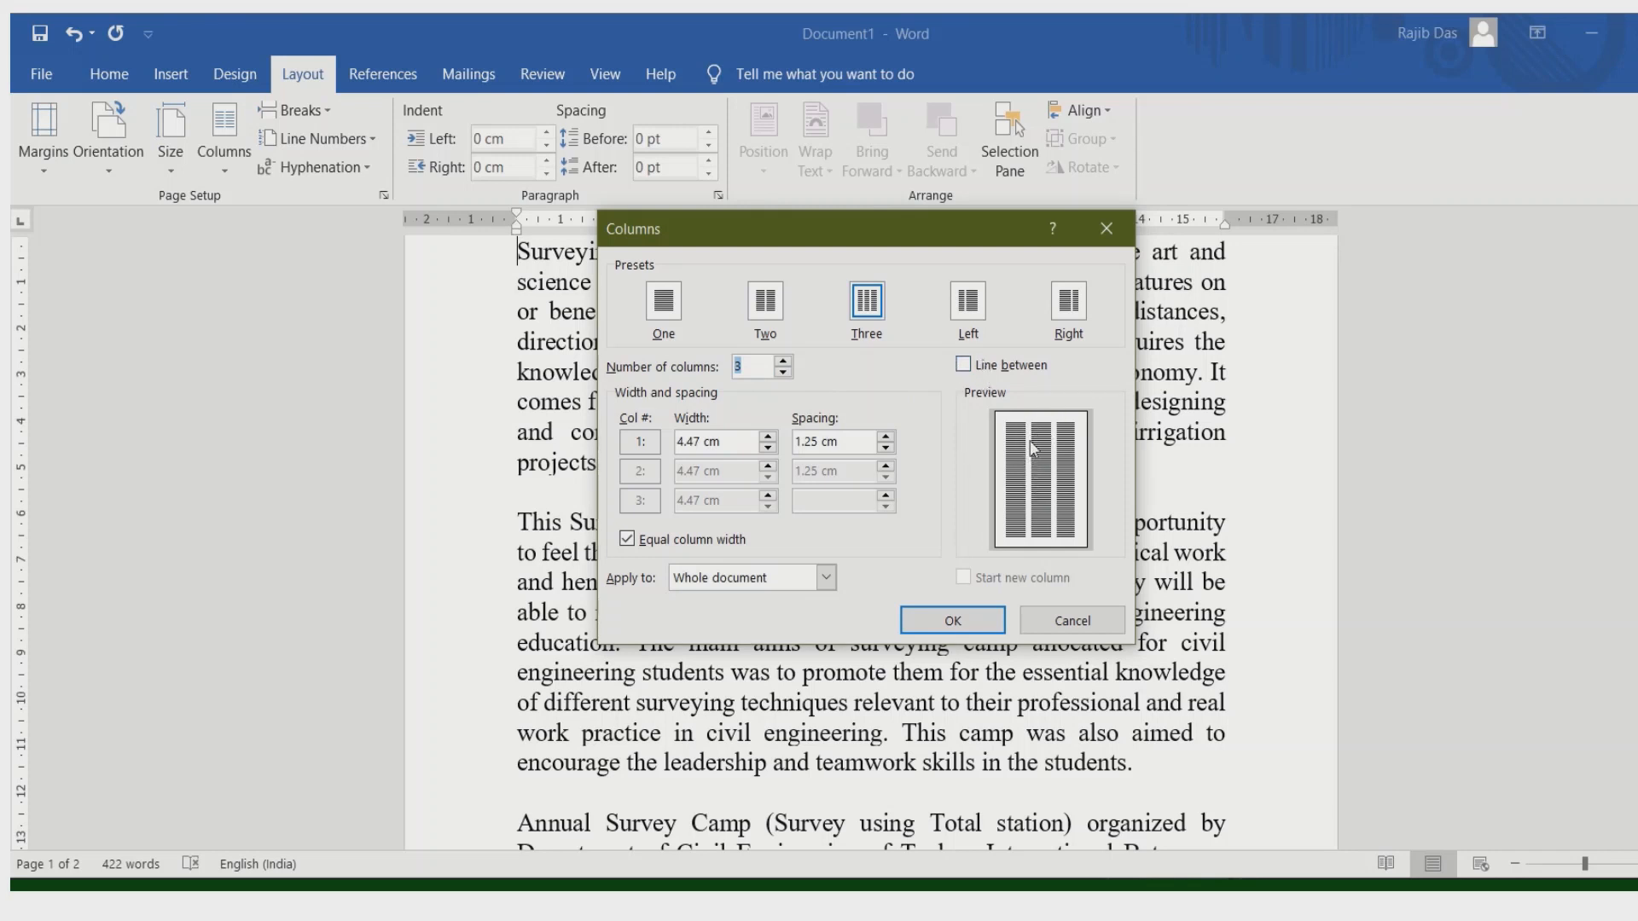
{"action": "left_click", "coordinate": [963, 366]}
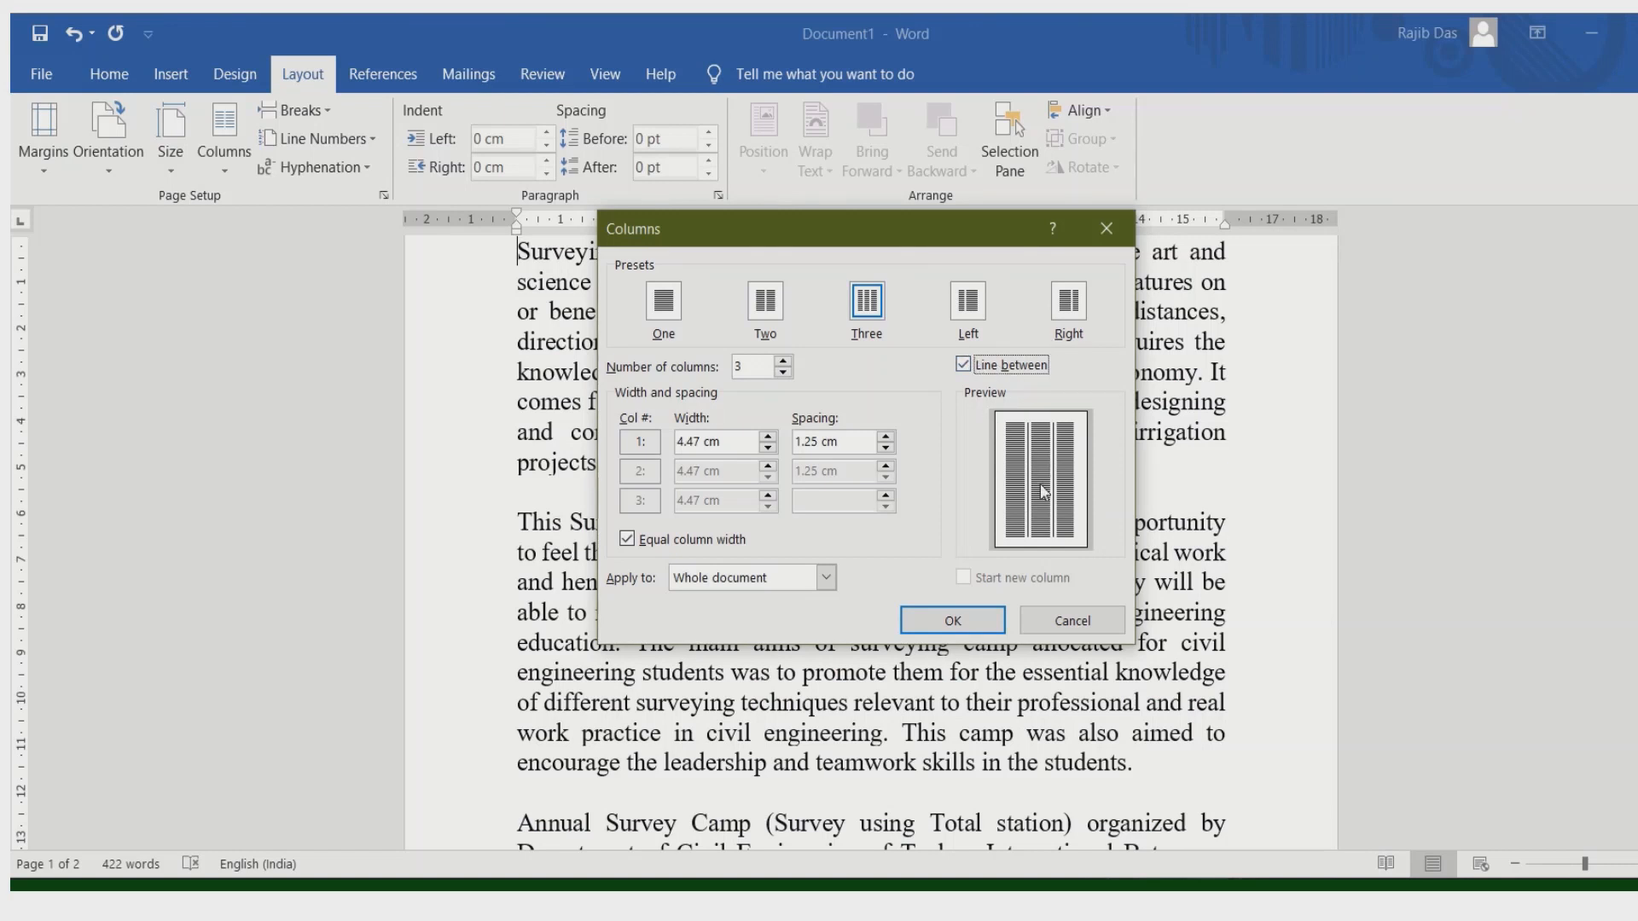
{"action": "left_click", "coordinate": [963, 366]}
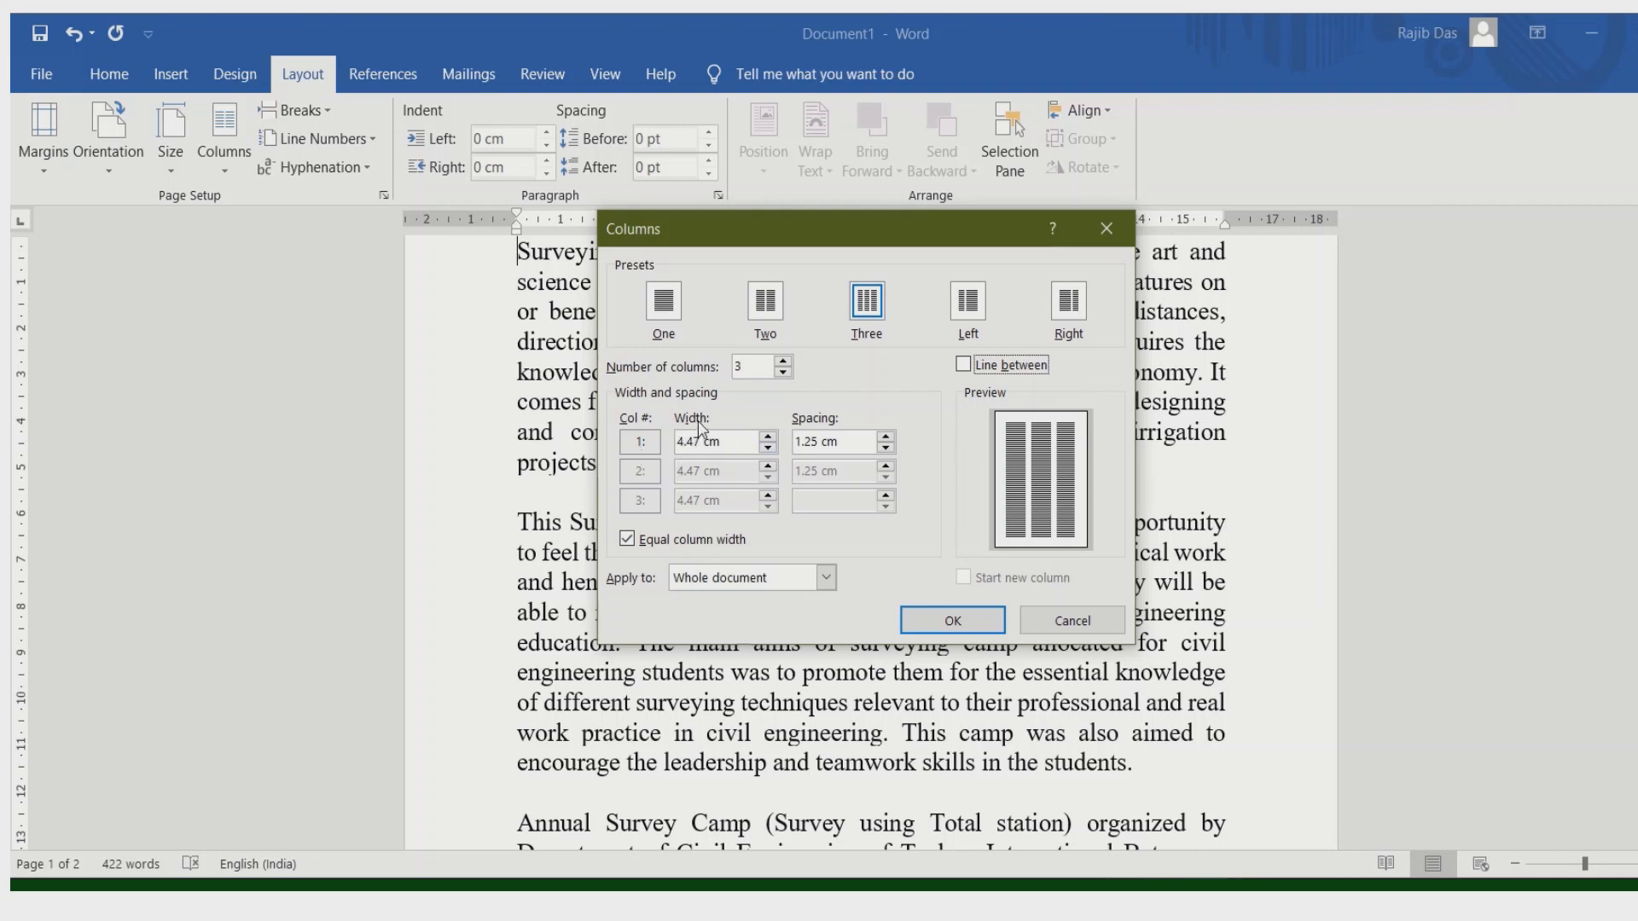
Try widening the three equal columns to 5.31 cm
{"action": "left_click", "coordinate": [768, 436]}
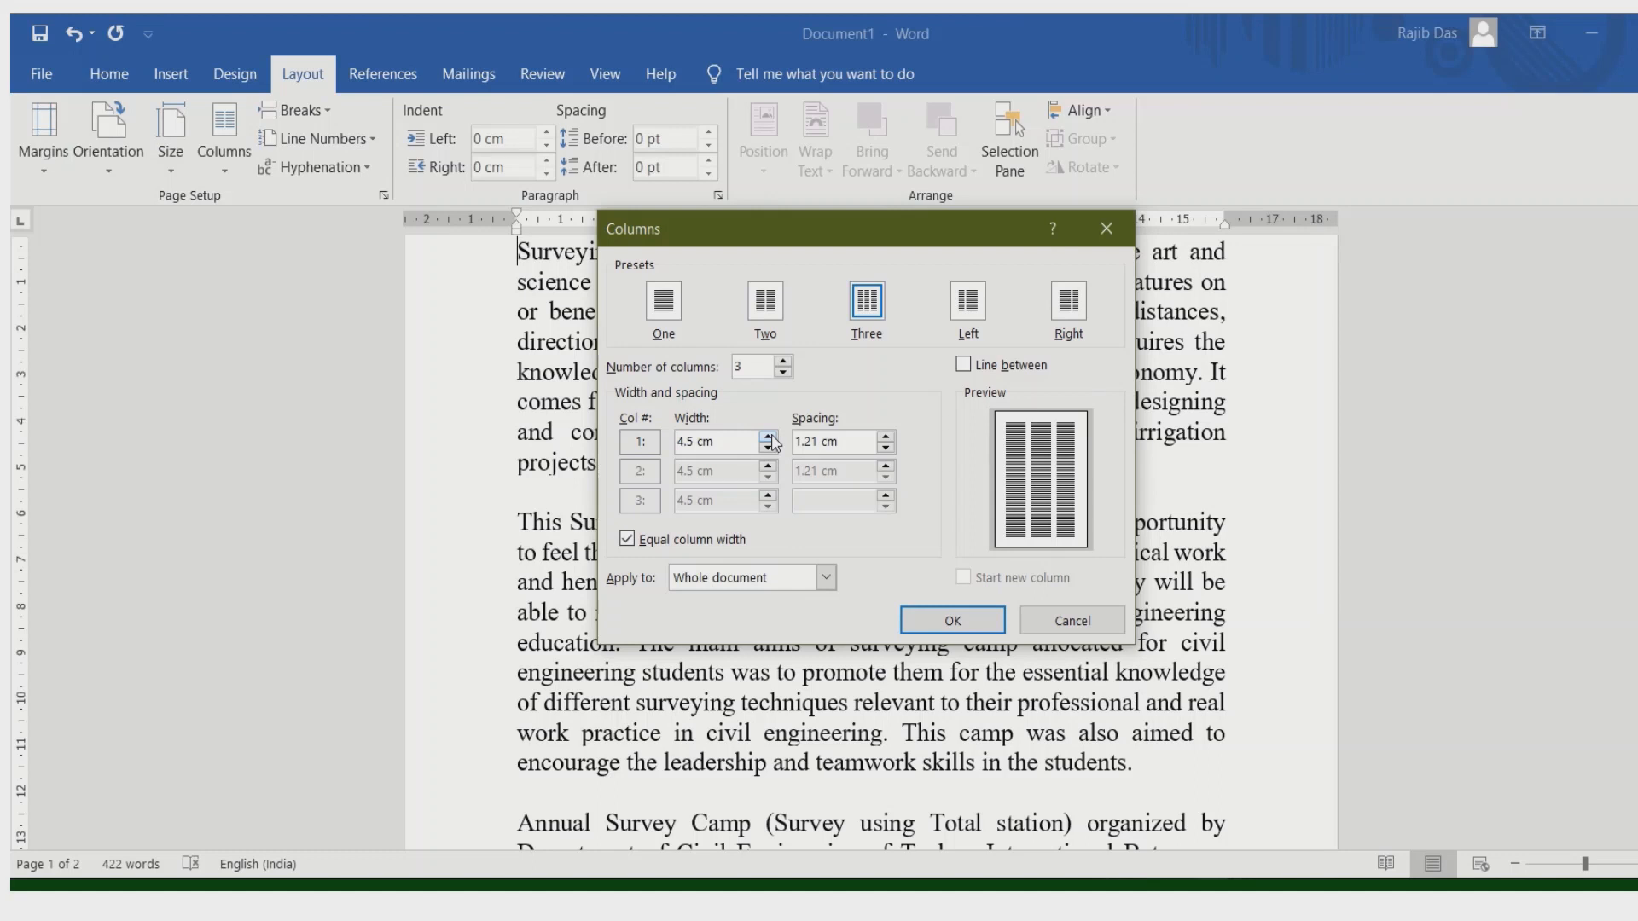
{"action": "left_click", "coordinate": [768, 436]}
{"action": "left_click", "coordinate": [768, 436]}
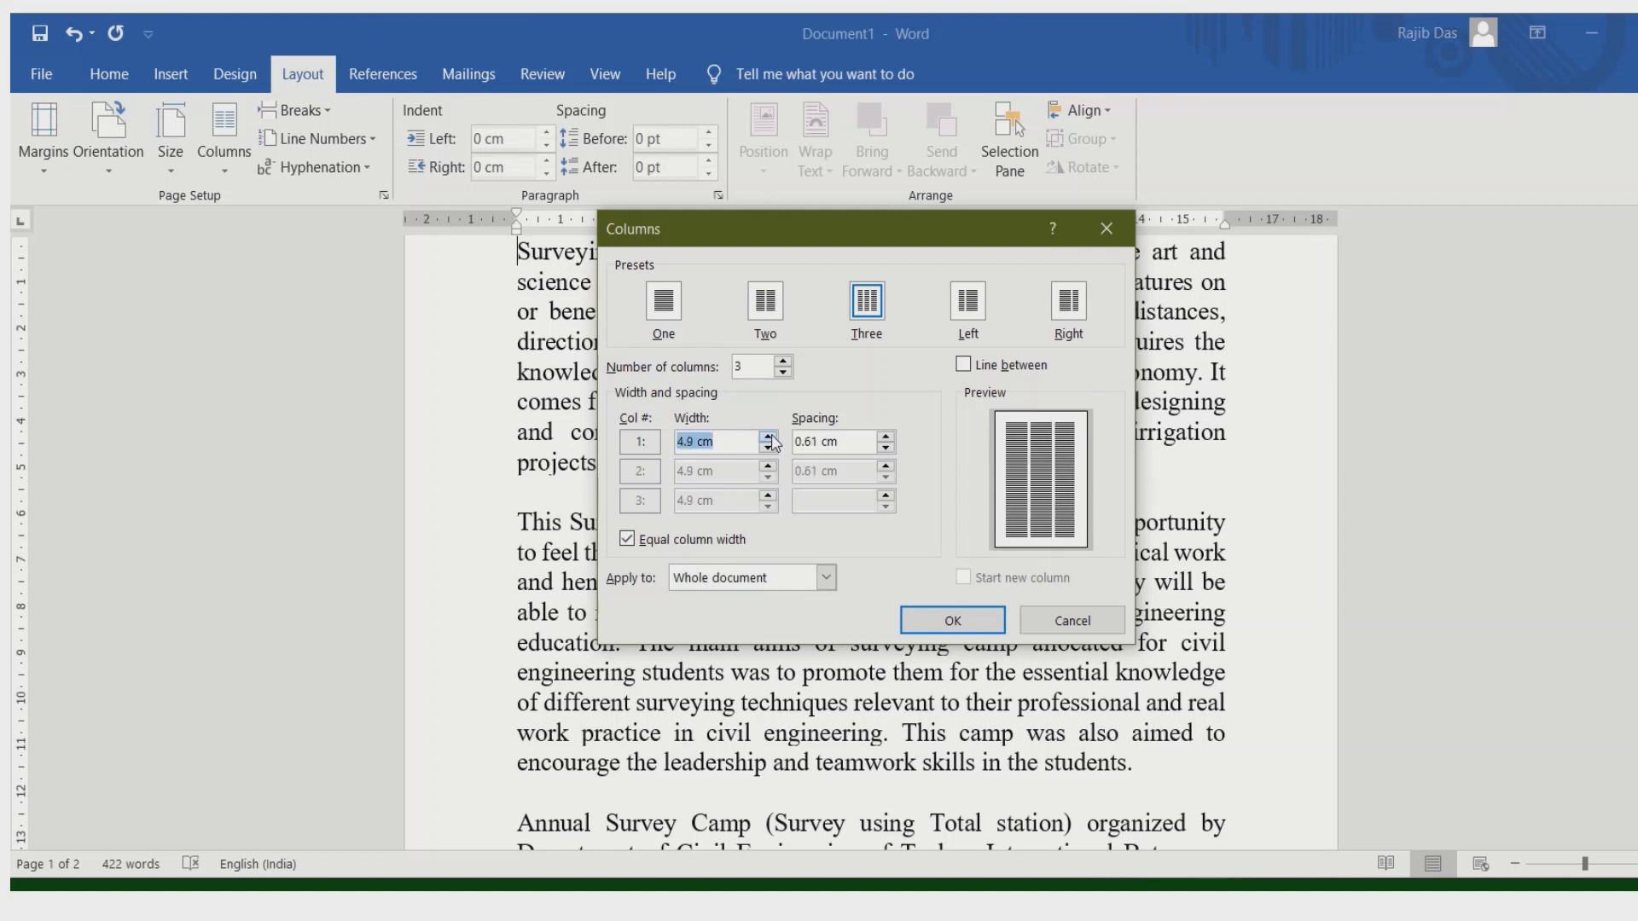
{"action": "left_click", "coordinate": [769, 436]}
{"action": "left_click", "coordinate": [769, 436]}
{"action": "left_click", "coordinate": [768, 437]}
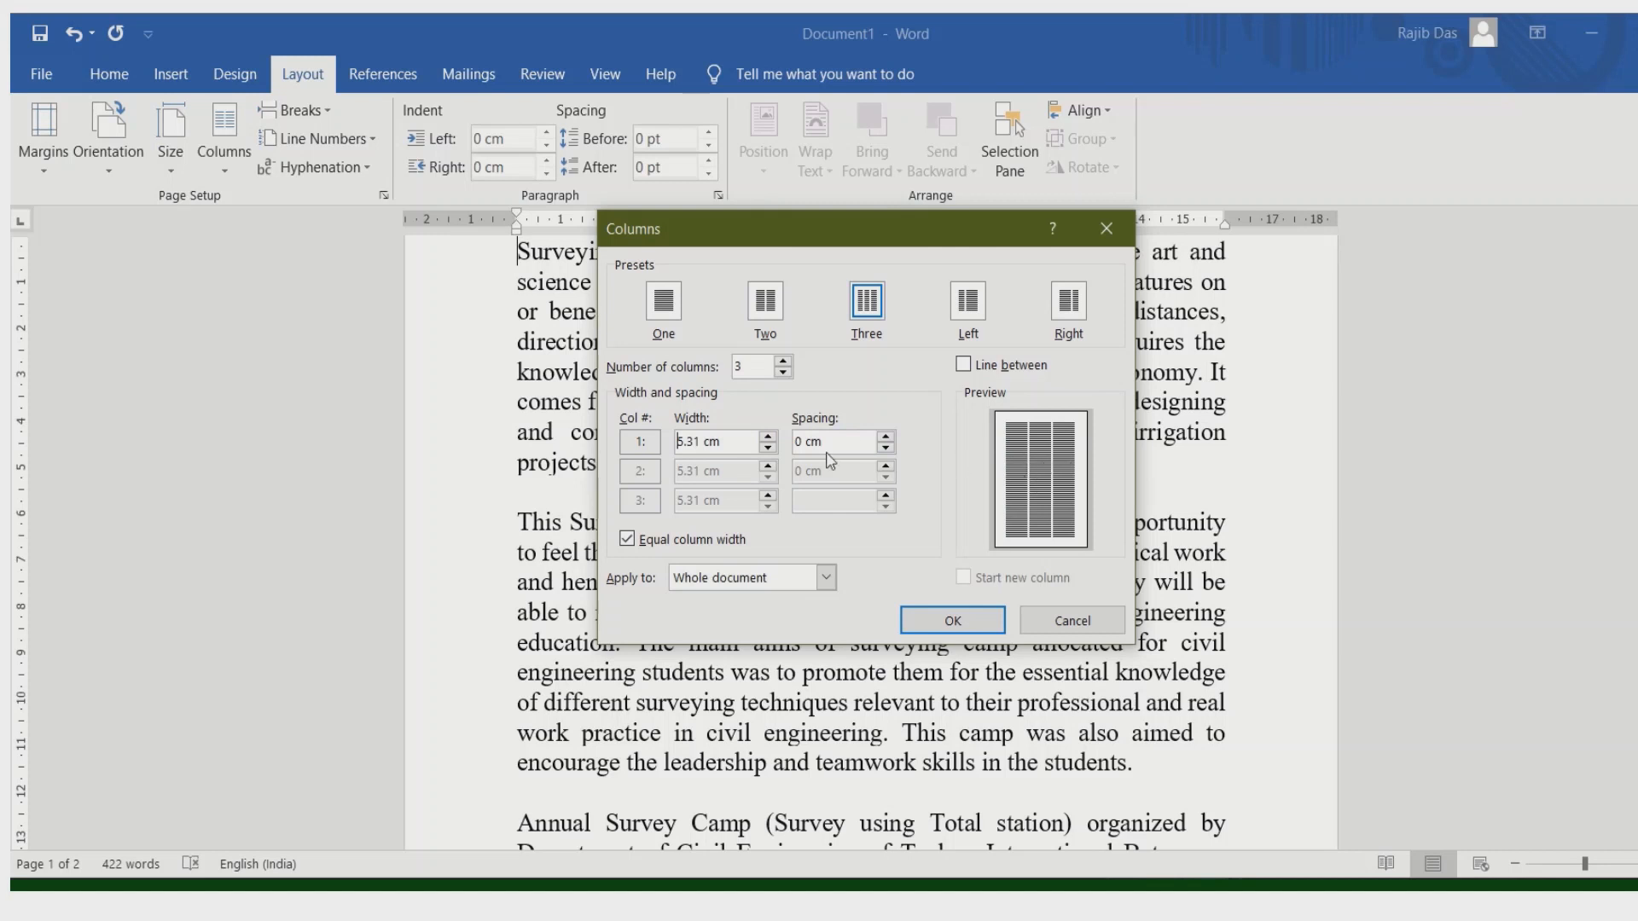
{"action": "left_click", "coordinate": [768, 447]}
{"action": "key", "text": "Home"}
Set the spacing between the columns to 2 cm and apply the three-column layout to the whole document
{"action": "left_click", "coordinate": [887, 438]}
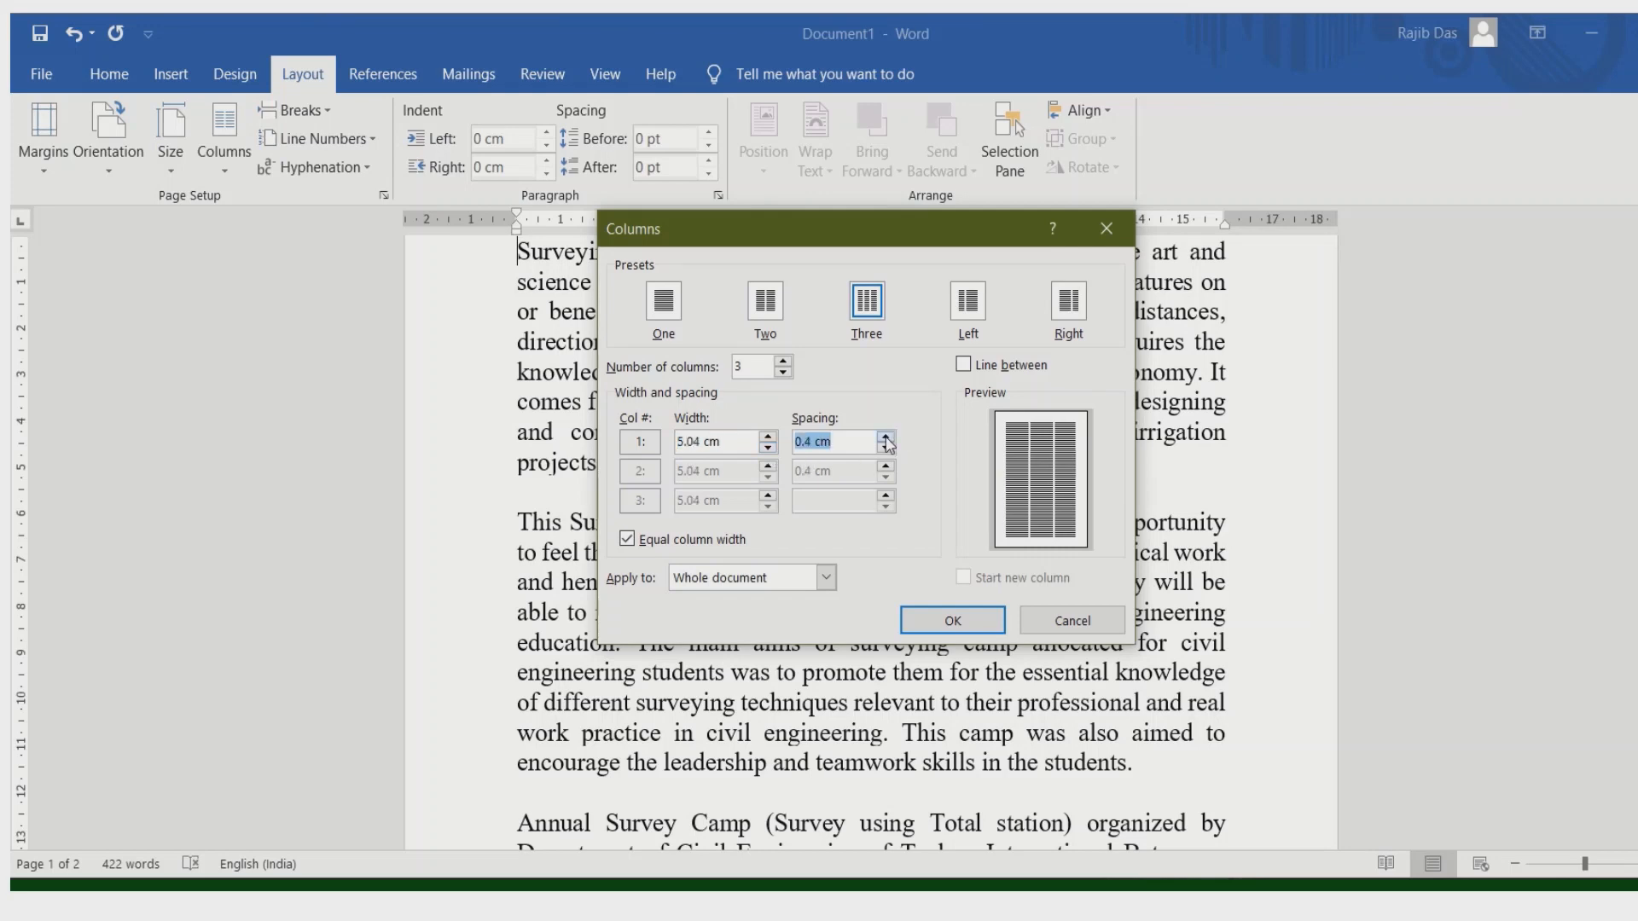
{"action": "left_click", "coordinate": [887, 438]}
{"action": "left_click", "coordinate": [887, 438]}
{"action": "left_click", "coordinate": [887, 437]}
{"action": "left_click", "coordinate": [887, 437]}
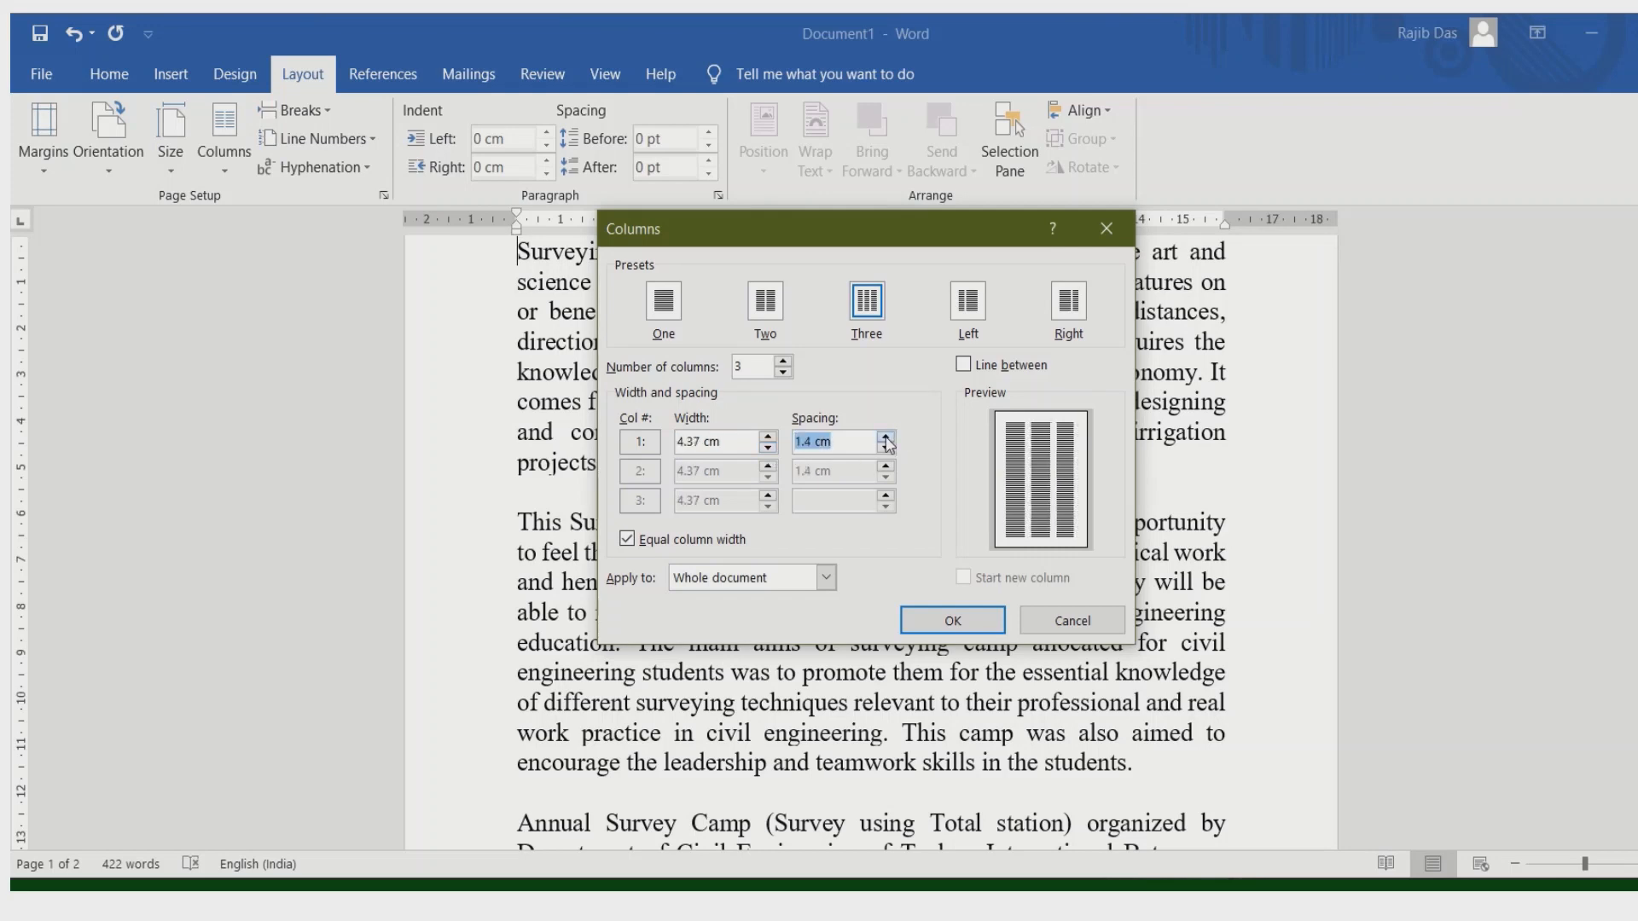
{"action": "left_click", "coordinate": [887, 437]}
{"action": "left_click", "coordinate": [887, 438]}
{"action": "left_click", "coordinate": [887, 438]}
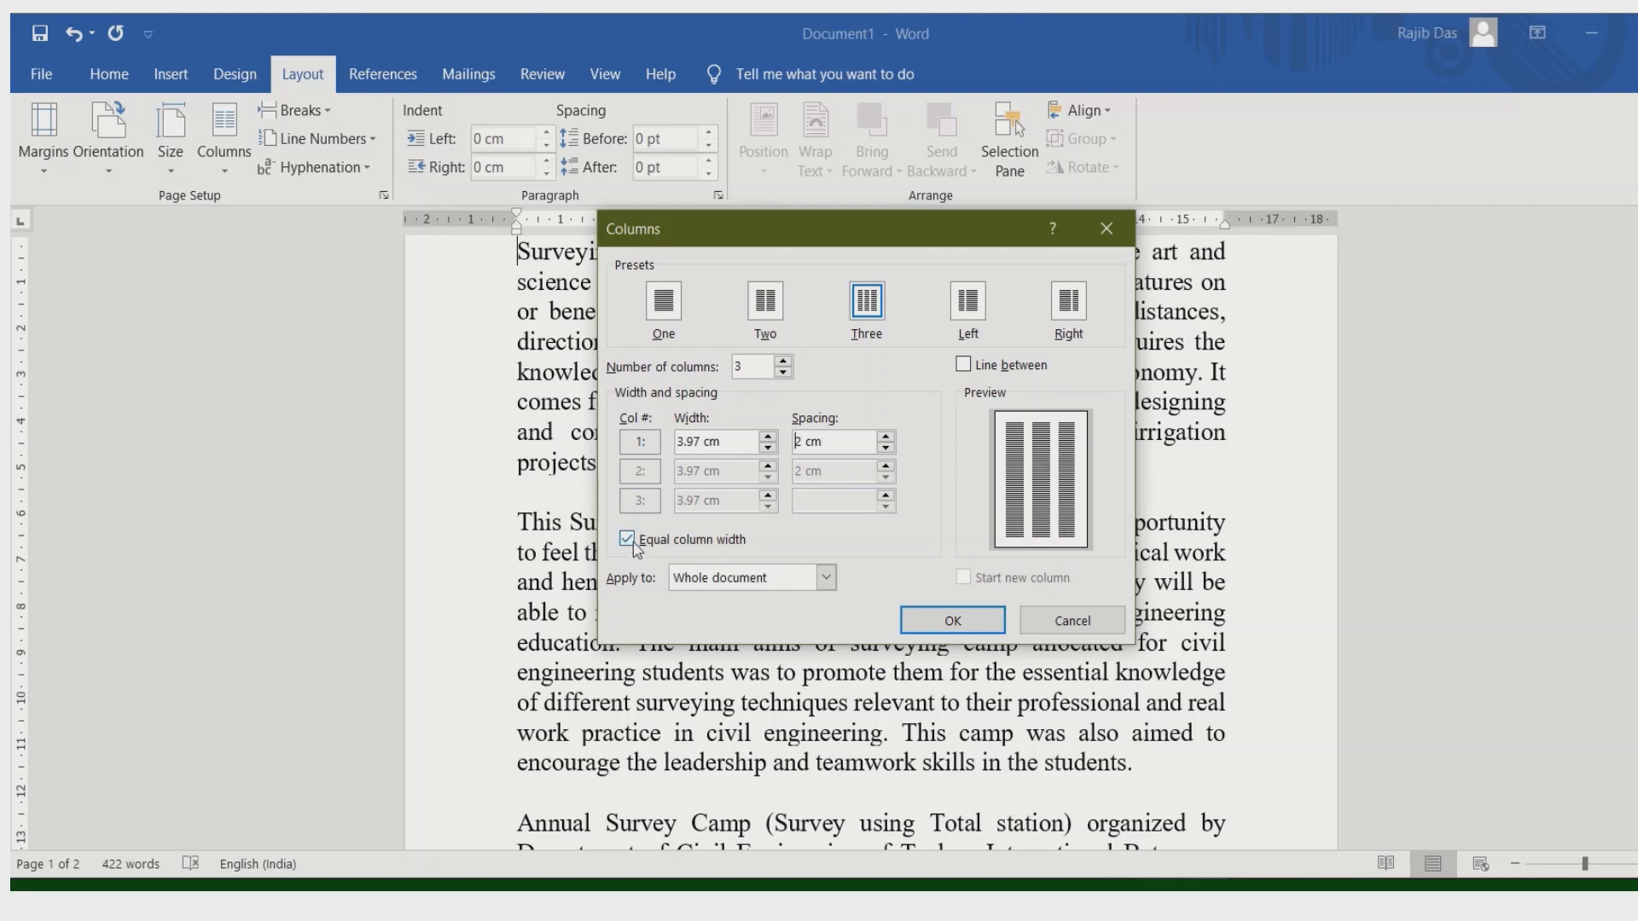
{"action": "left_click", "coordinate": [969, 620]}
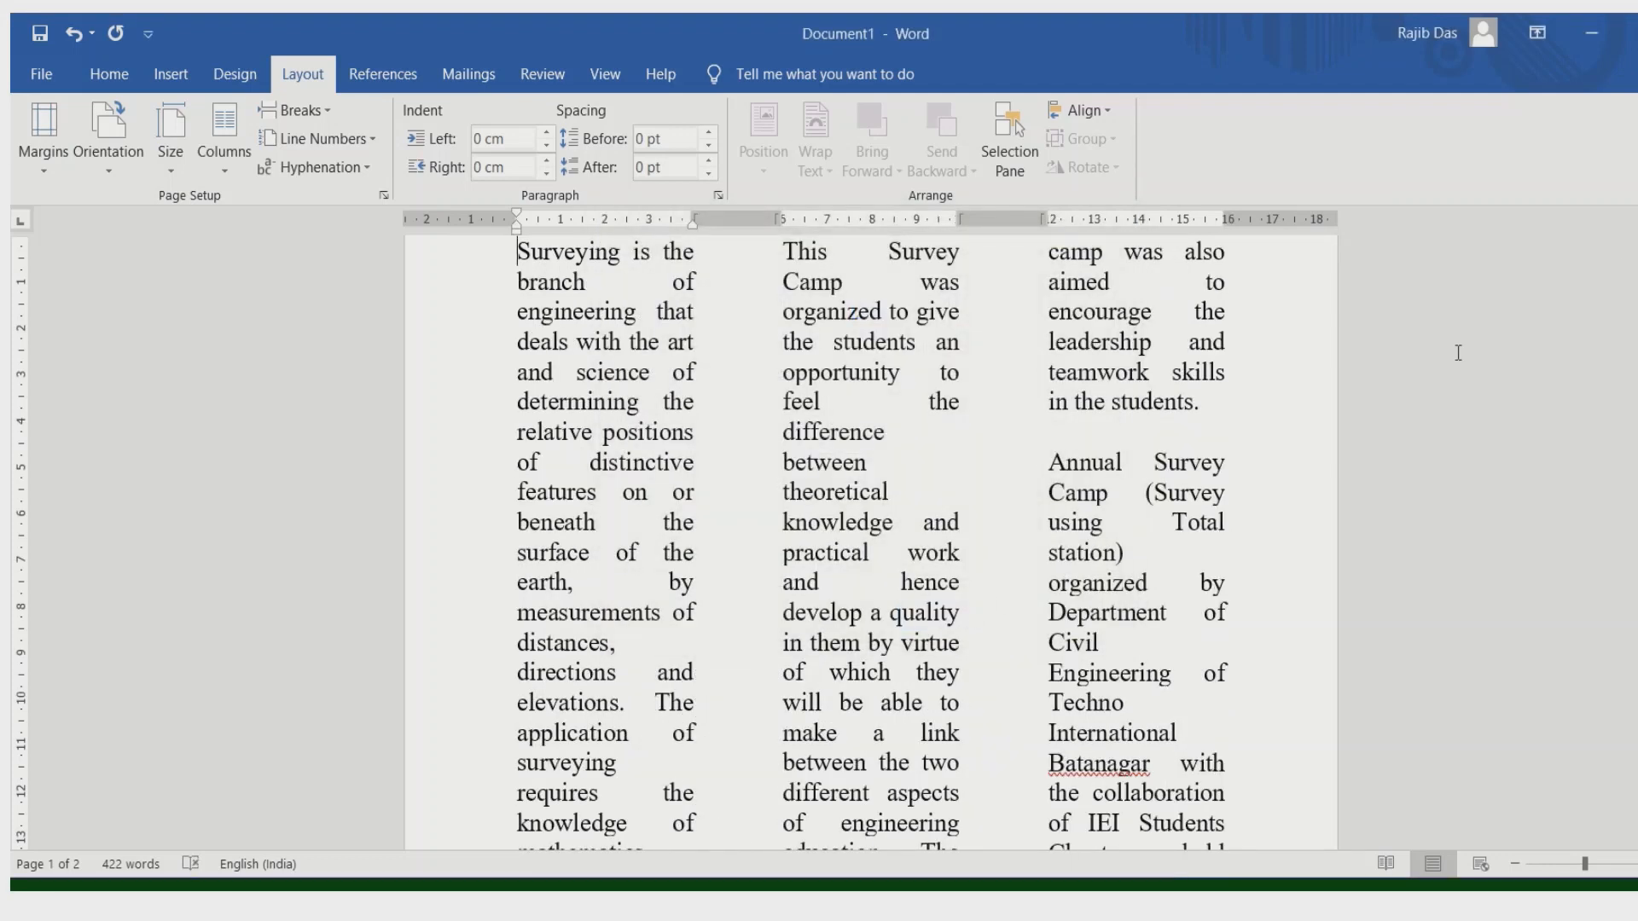
Reapply the three-column preset to the document
{"action": "scroll", "coordinate": [1612, 311], "scroll_direction": "up", "scroll_amount": 2}
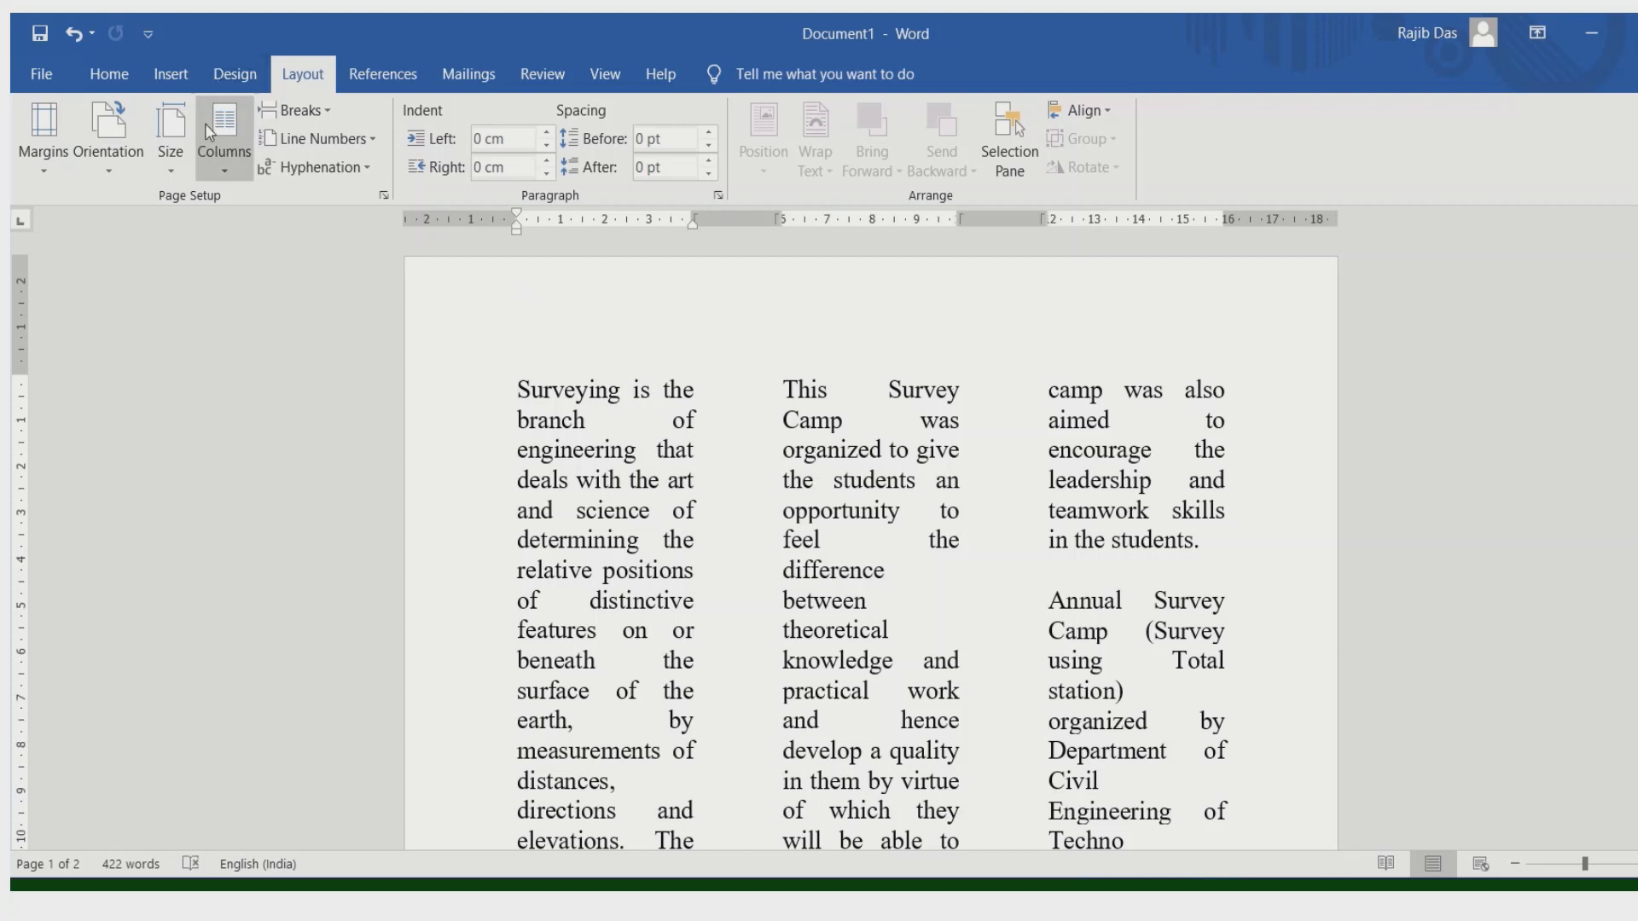
{"action": "left_click", "coordinate": [226, 166]}
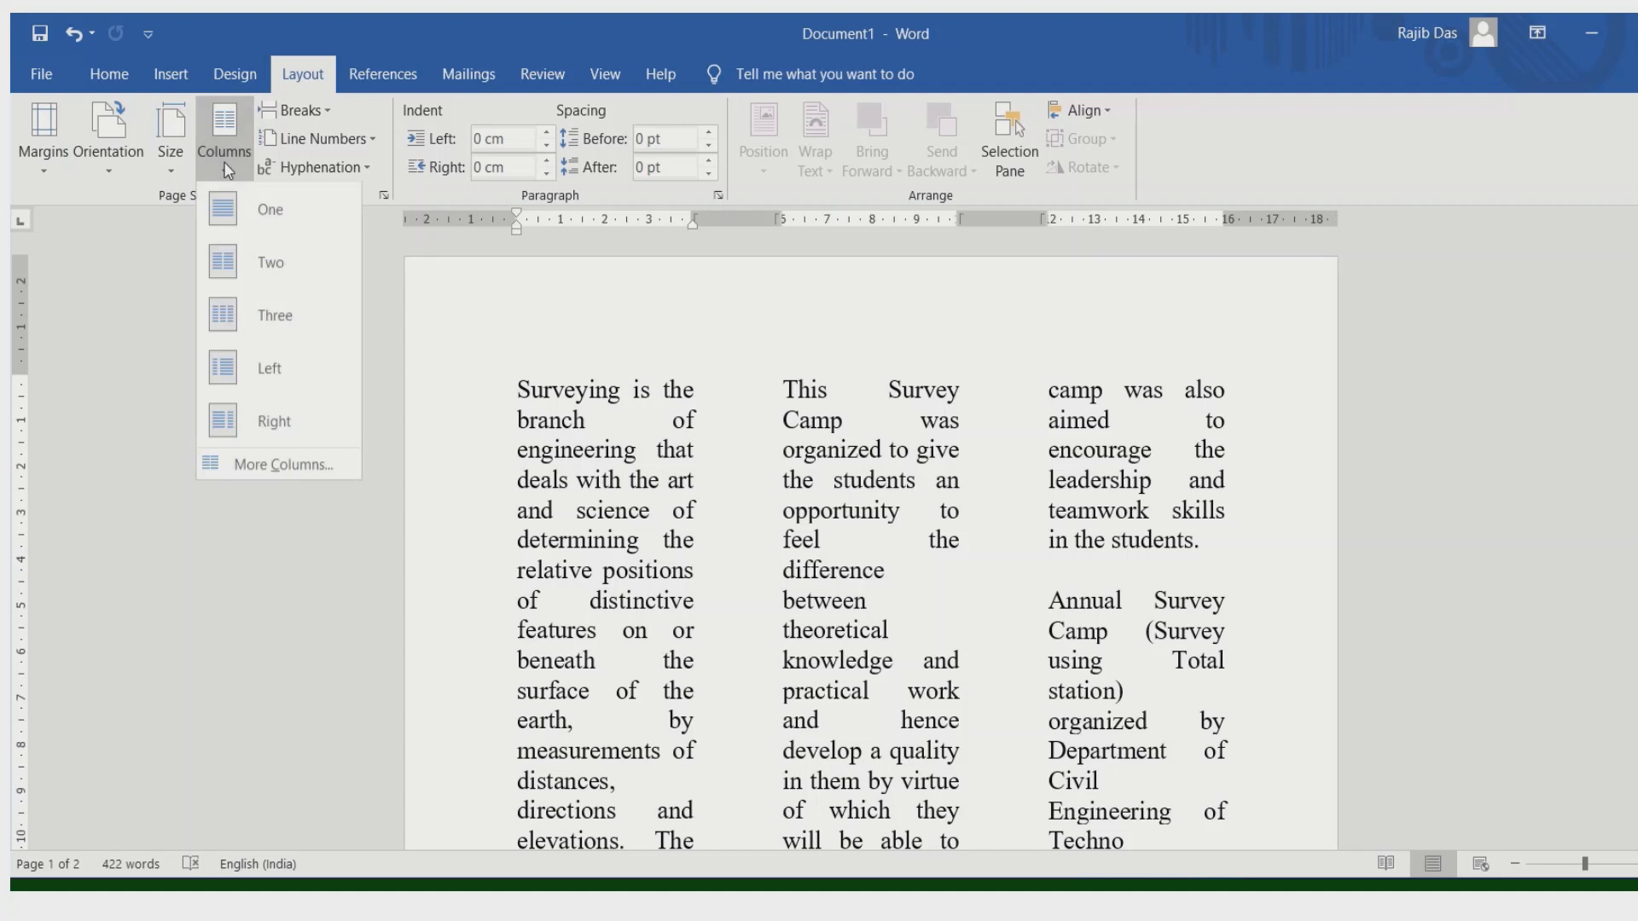
{"action": "left_click", "coordinate": [283, 319]}
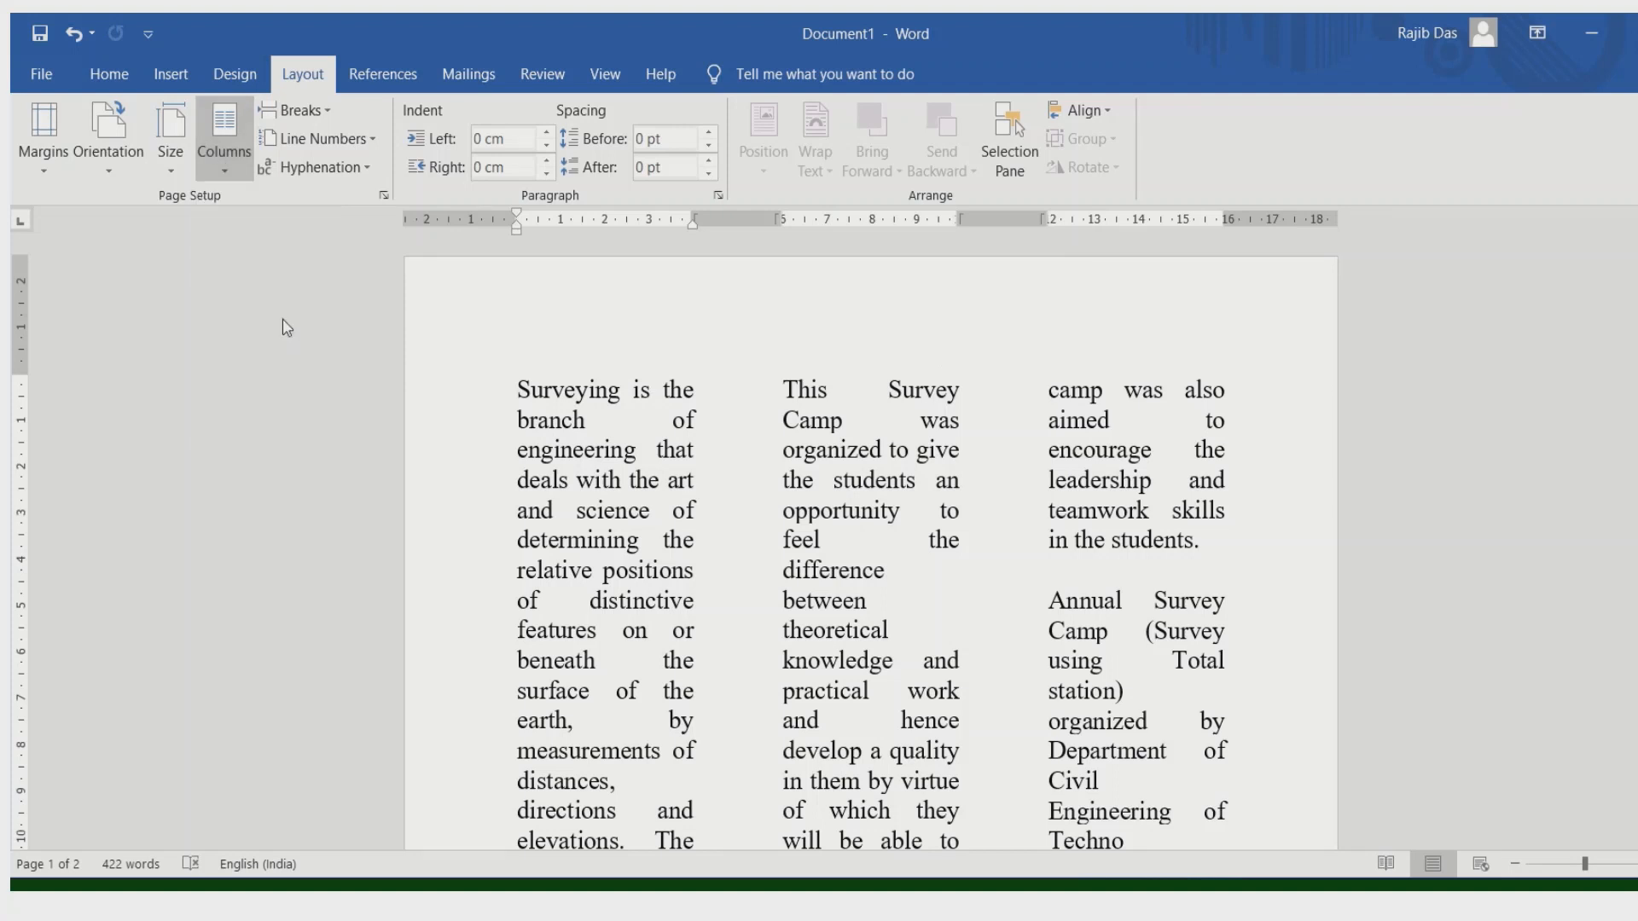
In the detailed column settings, turn off equal column width and set the second column's width to 4.7 cm
{"action": "left_click", "coordinate": [228, 157]}
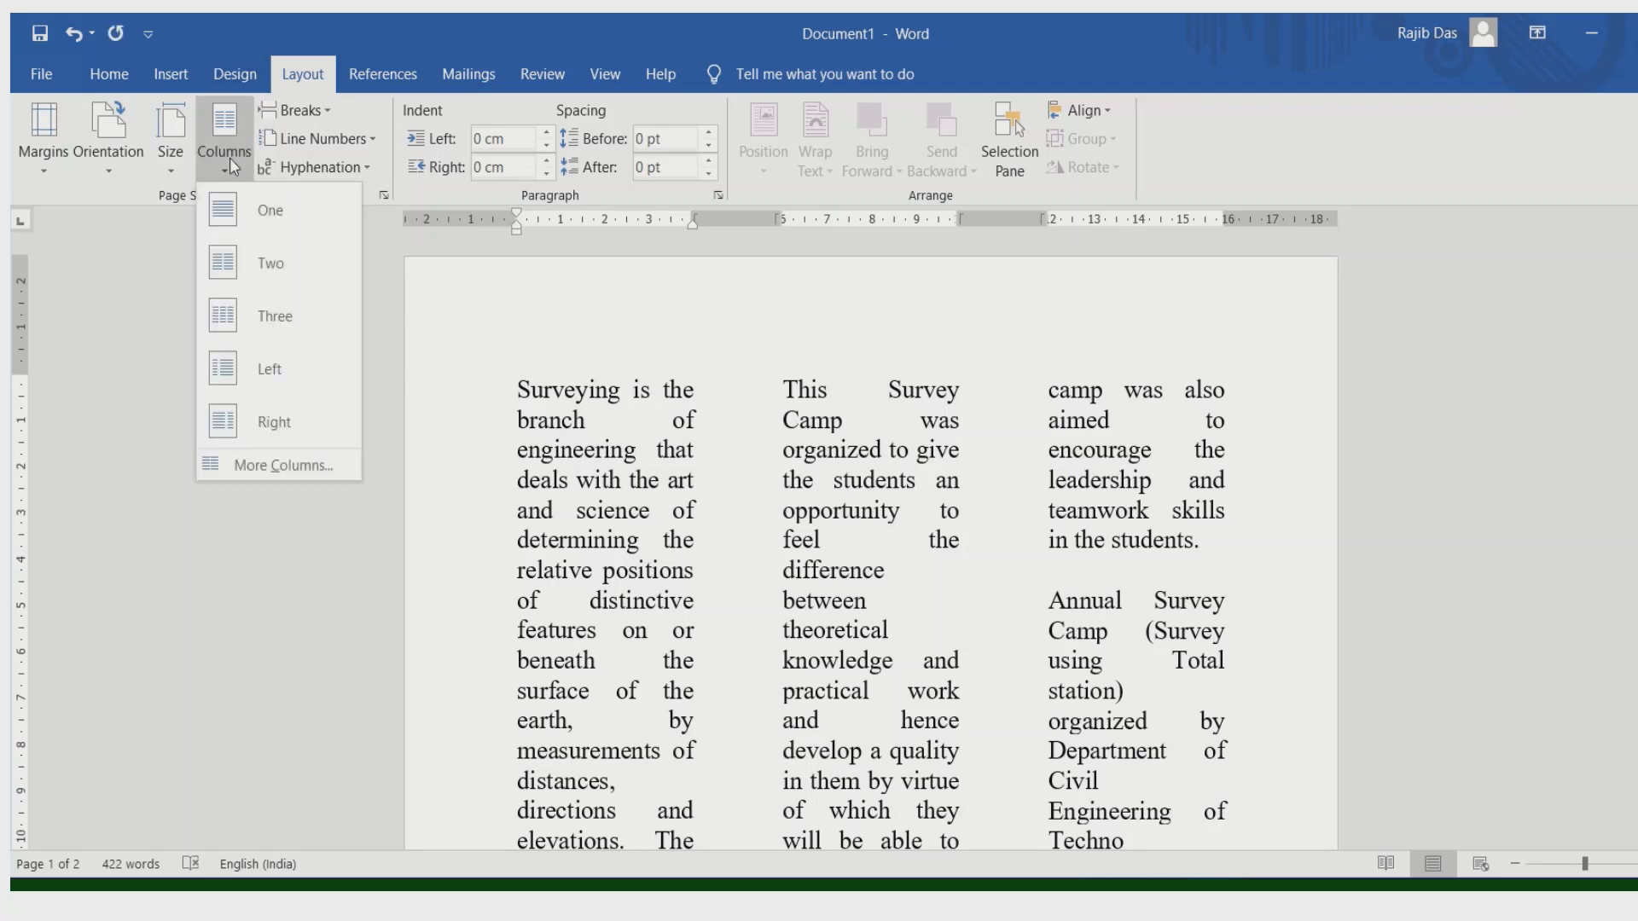
{"action": "left_click", "coordinate": [240, 466]}
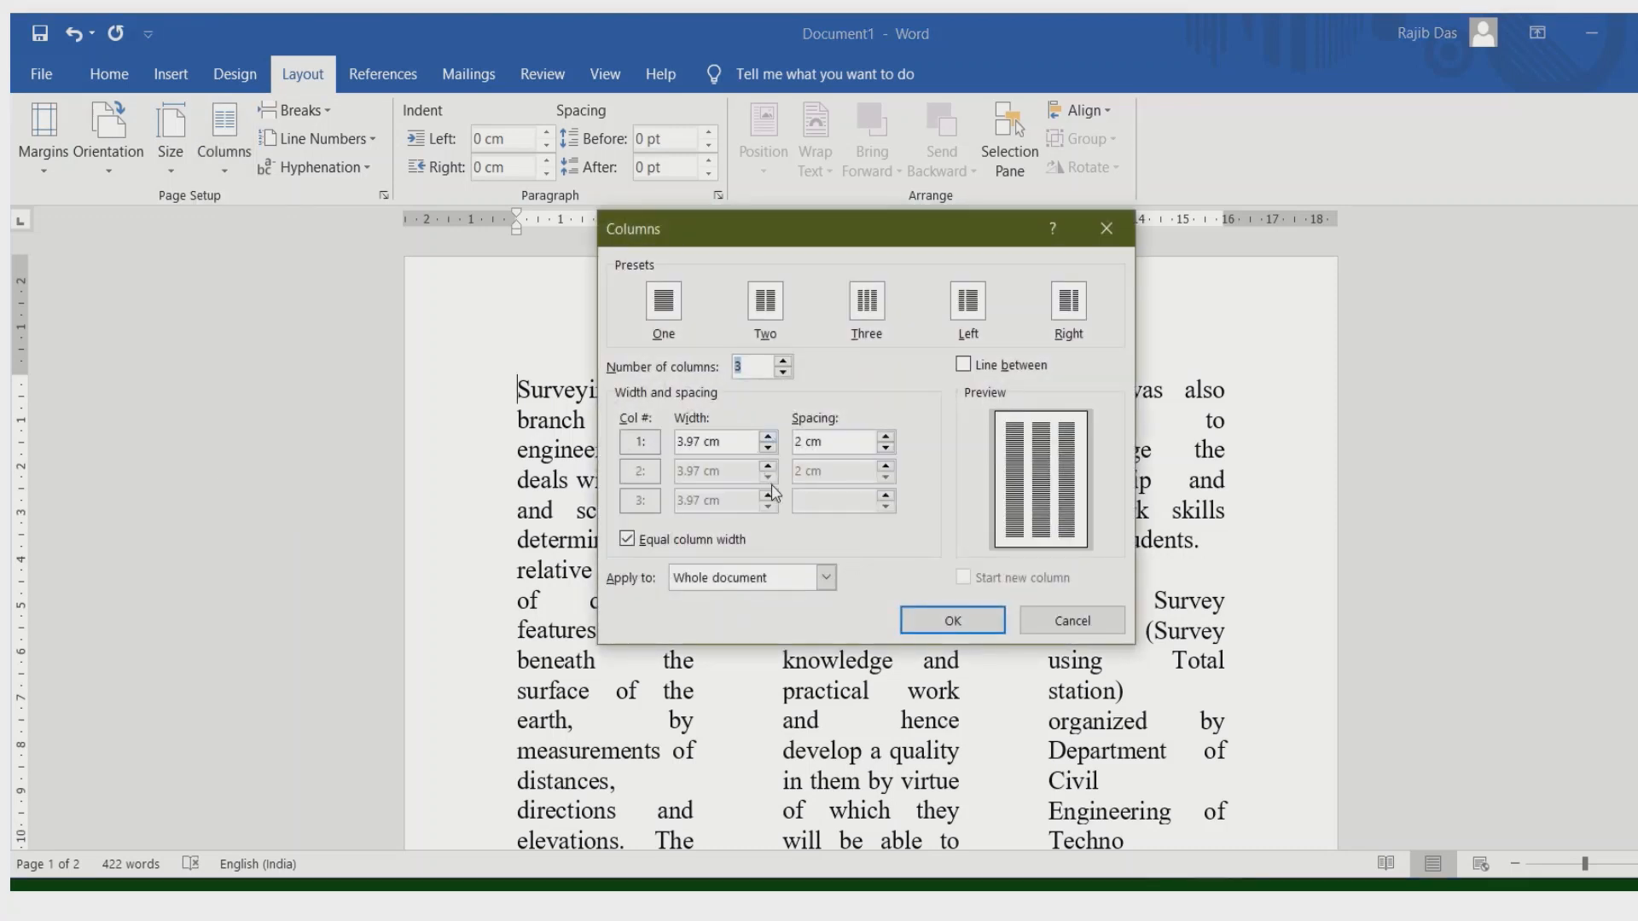
{"action": "left_click_drag", "start_coordinate": [868, 246], "coordinate": [320, 270]}
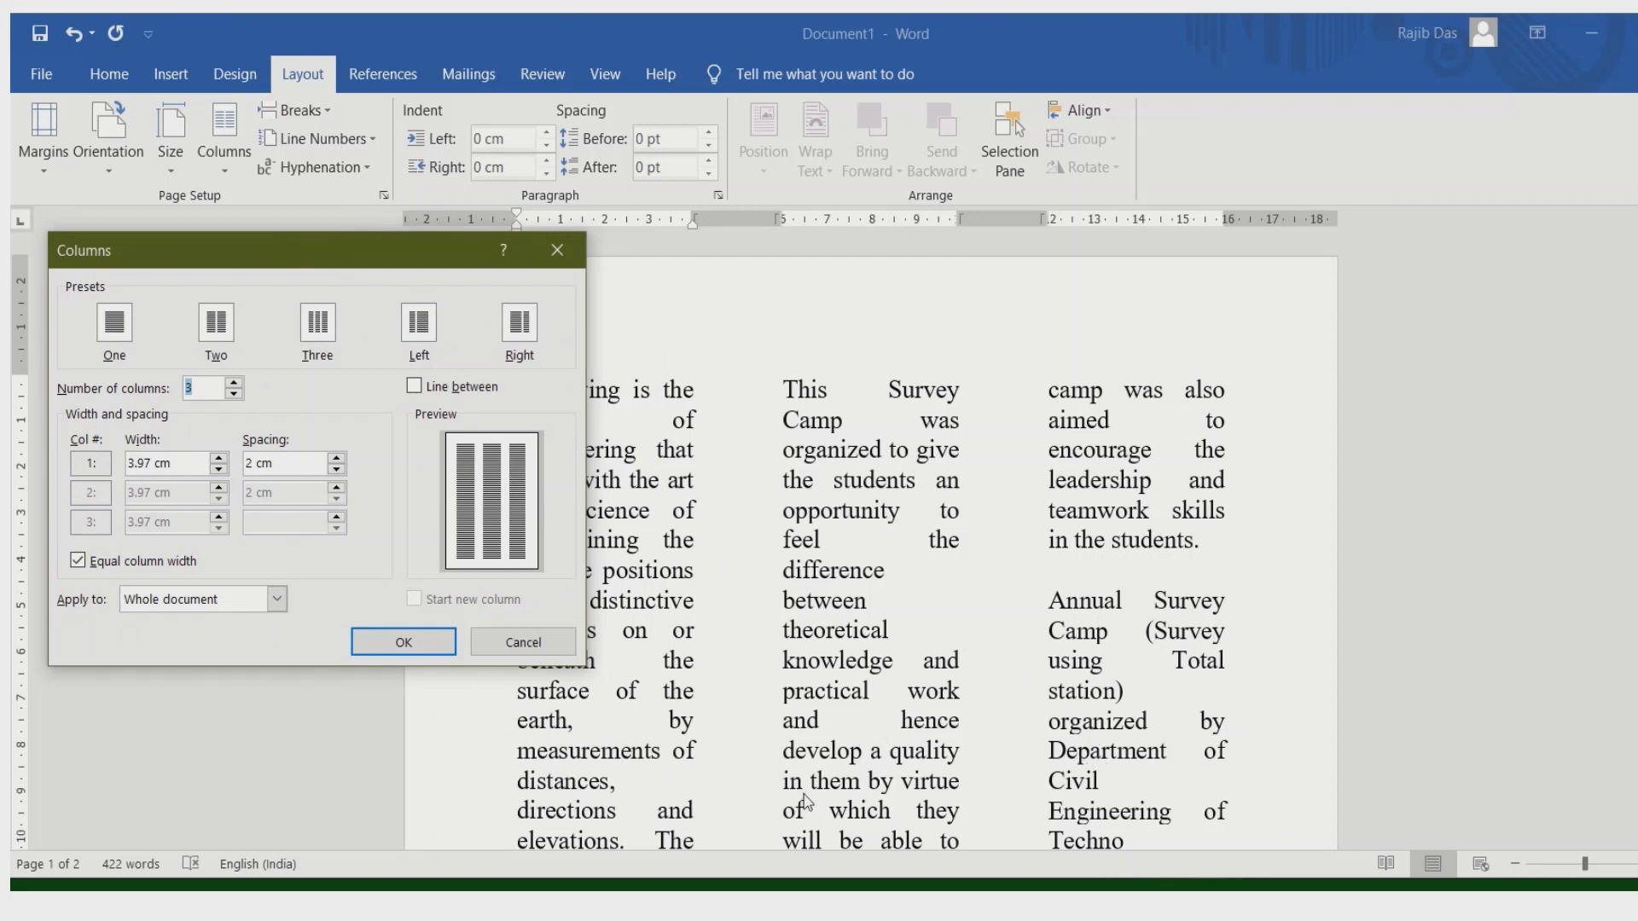
{"action": "left_click", "coordinate": [77, 561]}
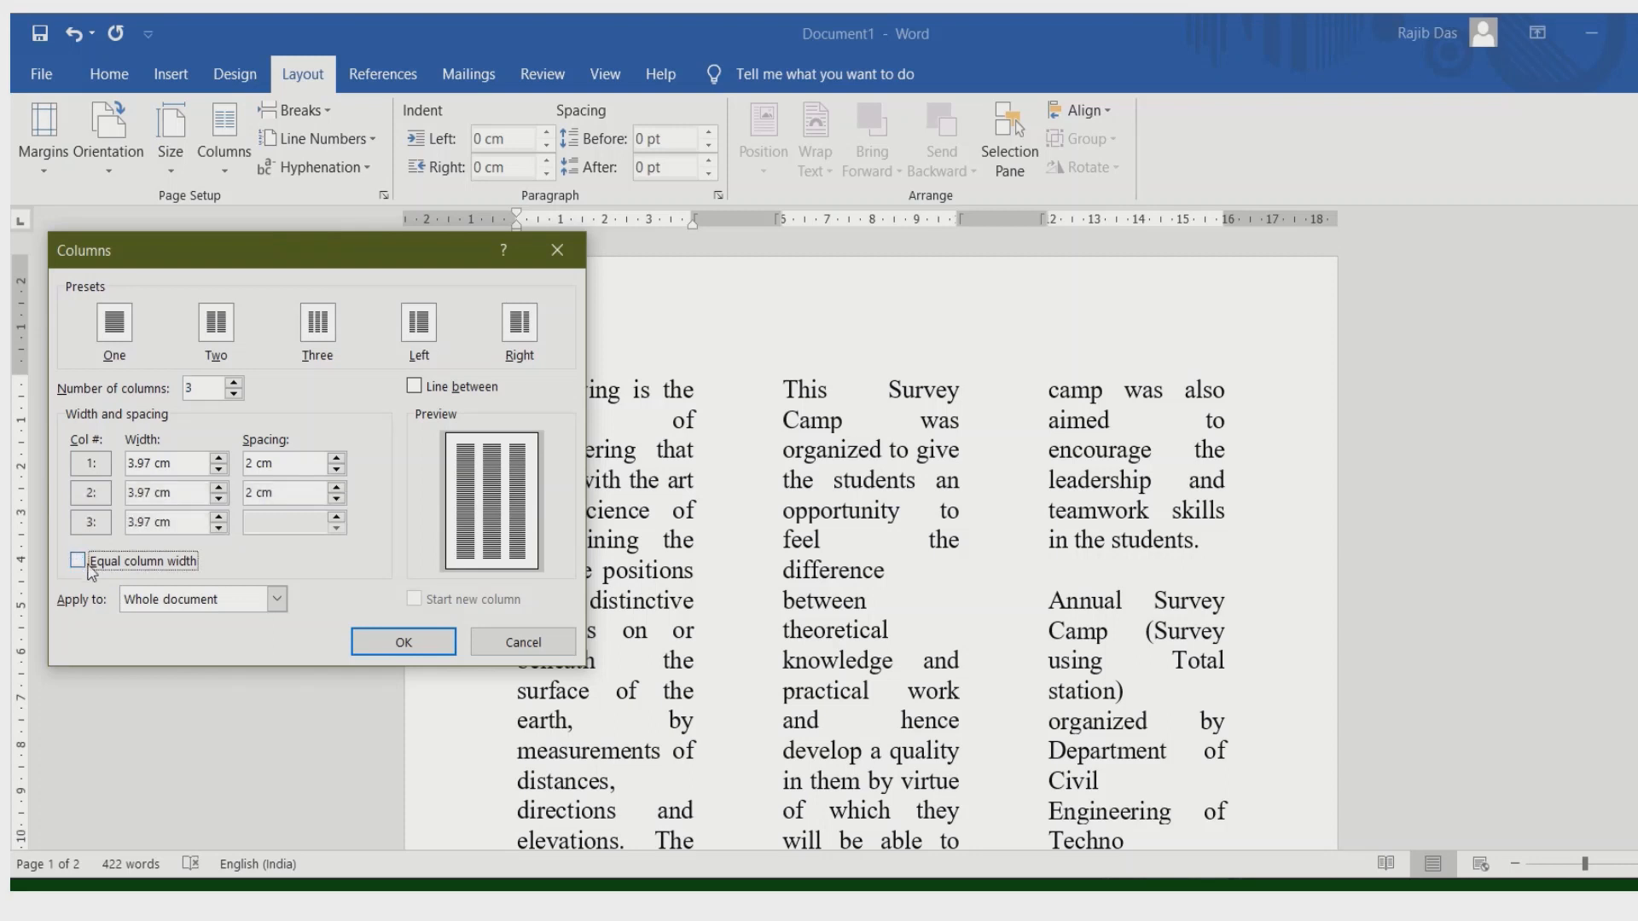
{"action": "left_click", "coordinate": [219, 489]}
{"action": "left_click", "coordinate": [219, 489]}
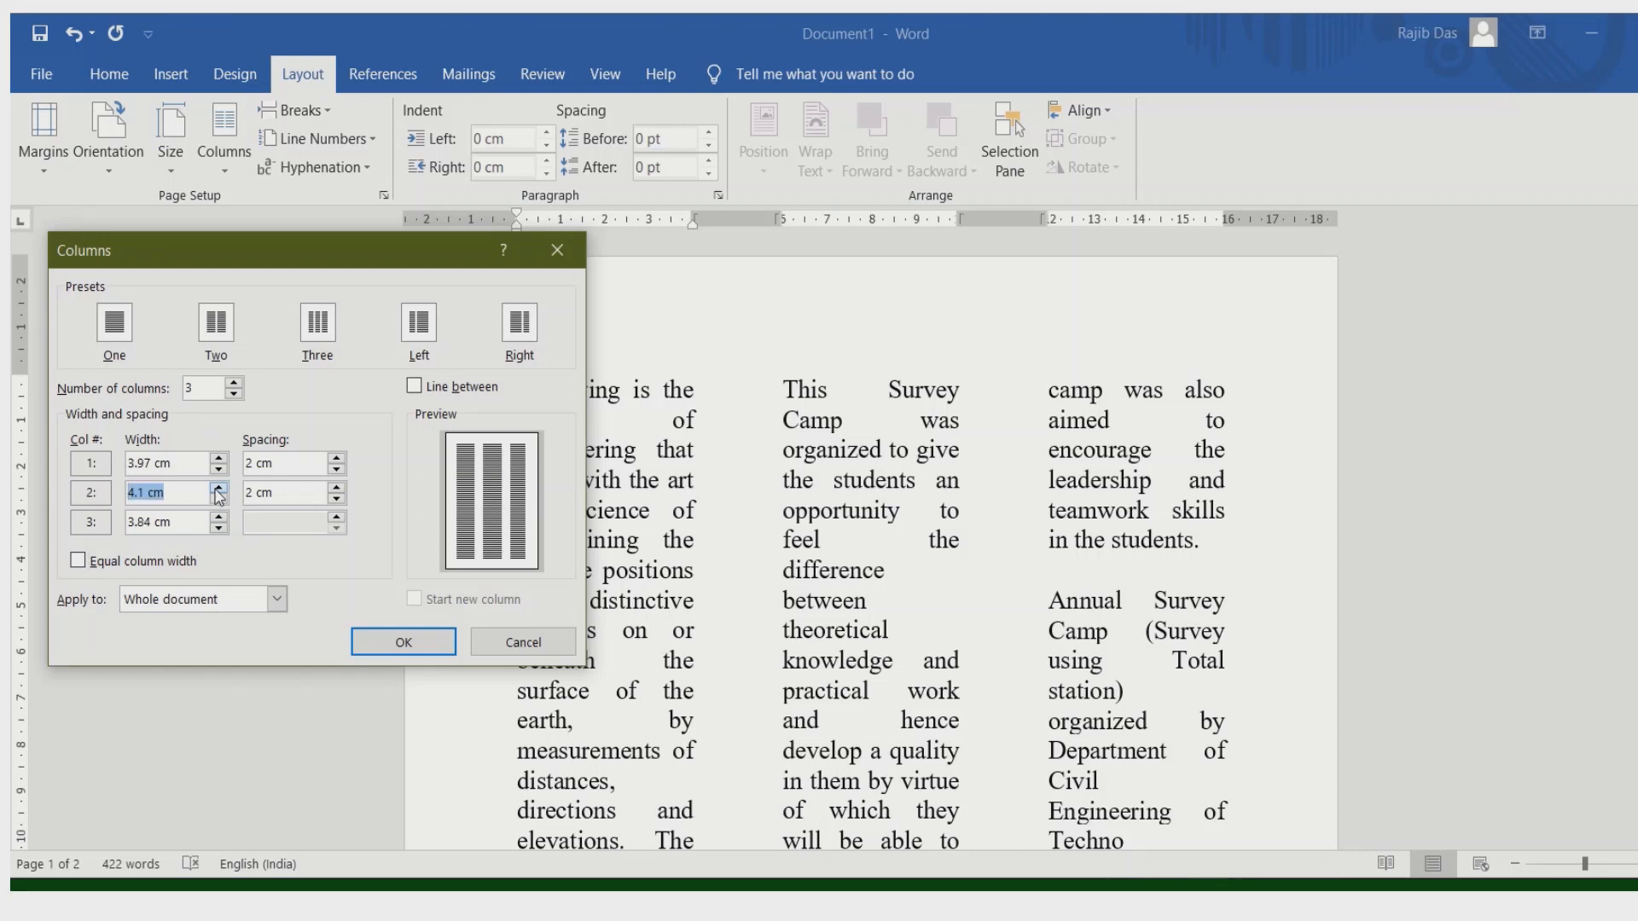
{"action": "left_click", "coordinate": [219, 489]}
{"action": "left_click", "coordinate": [219, 489]}
{"action": "left_click", "coordinate": [219, 490]}
{"action": "left_click", "coordinate": [219, 489]}
{"action": "left_click", "coordinate": [219, 490]}
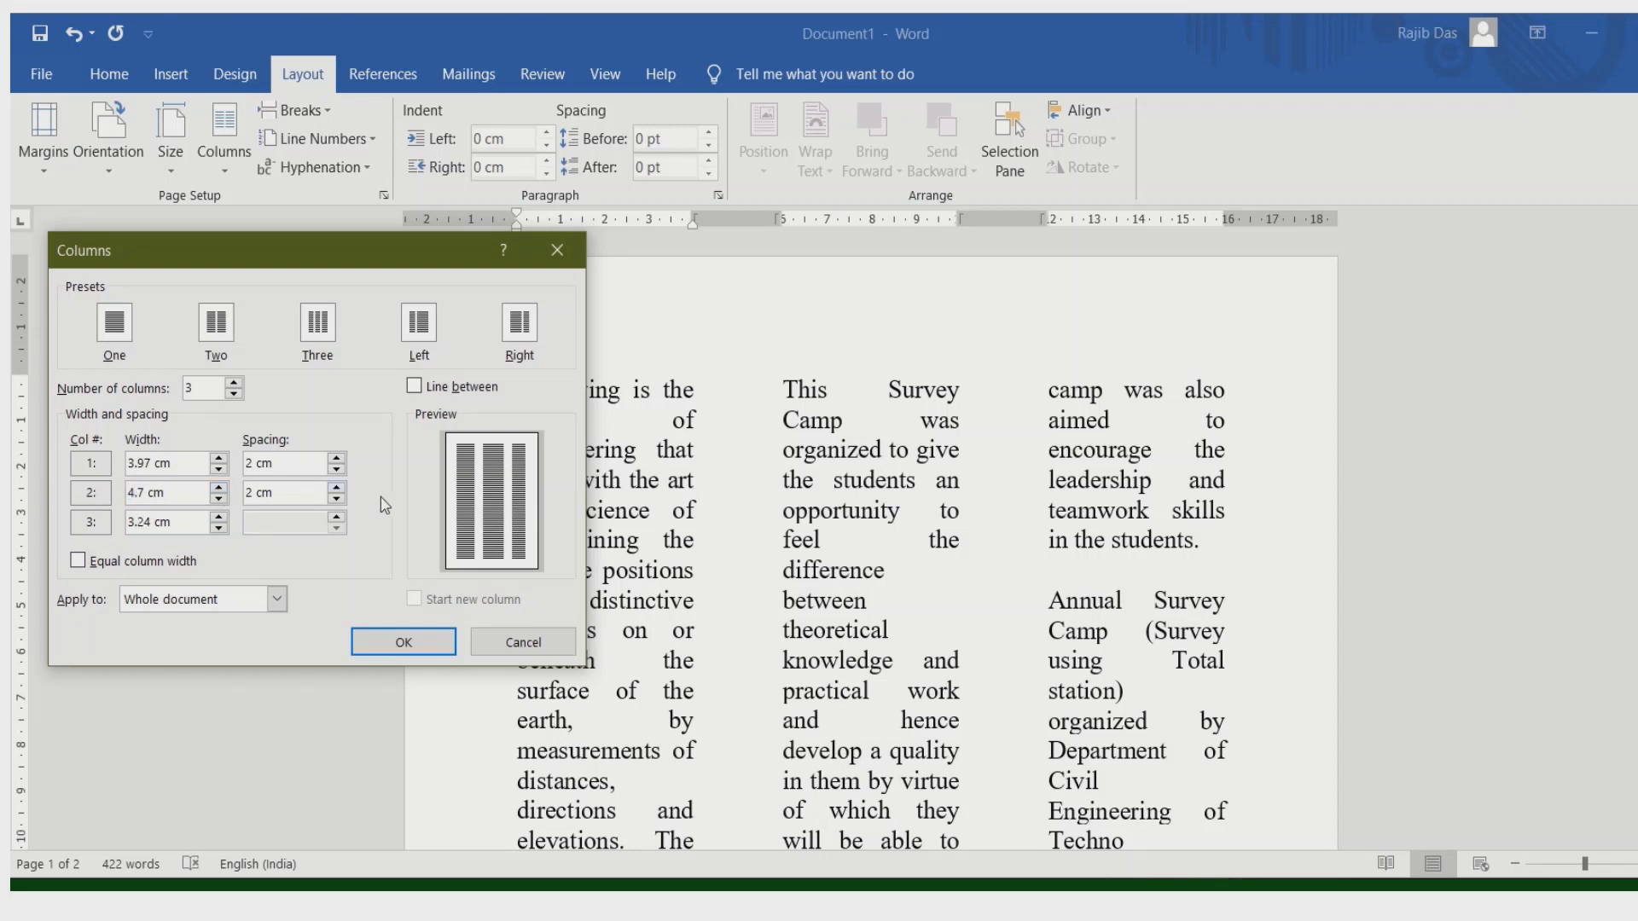
Reduce the spacing after the second column to 1.1 cm and apply the unequal column layout
{"action": "left_click", "coordinate": [337, 499]}
{"action": "left_click", "coordinate": [337, 499]}
{"action": "left_click", "coordinate": [337, 499]}
{"action": "left_click", "coordinate": [337, 499]}
{"action": "left_click", "coordinate": [337, 499]}
{"action": "left_click", "coordinate": [337, 499]}
{"action": "left_click", "coordinate": [337, 499]}
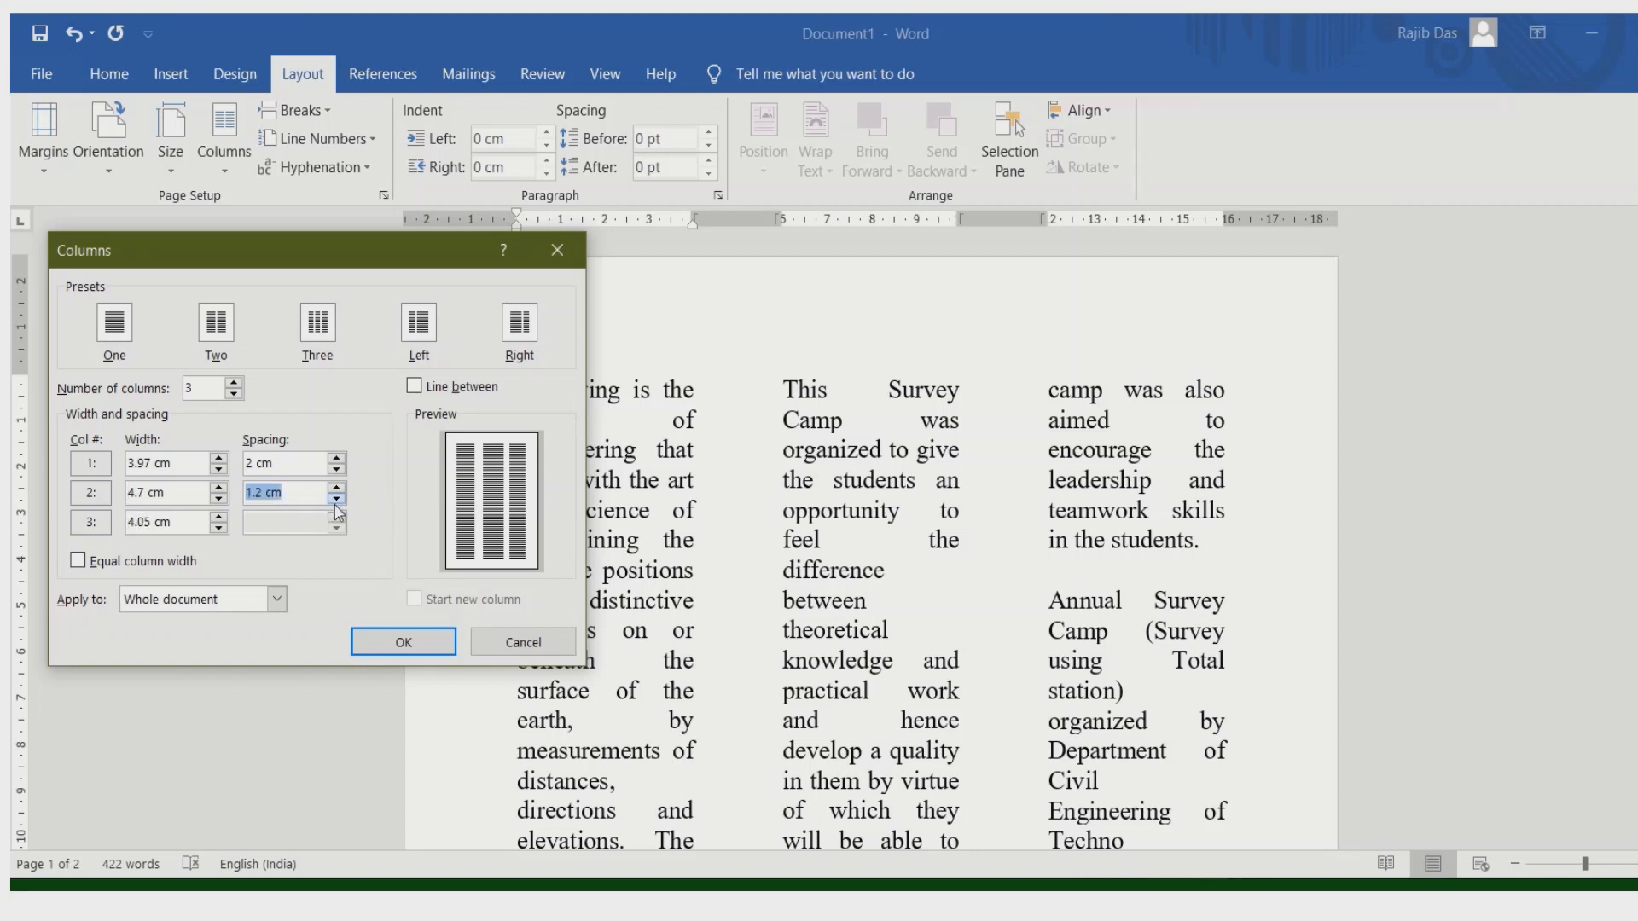
{"action": "left_click", "coordinate": [337, 499]}
{"action": "left_click", "coordinate": [337, 499]}
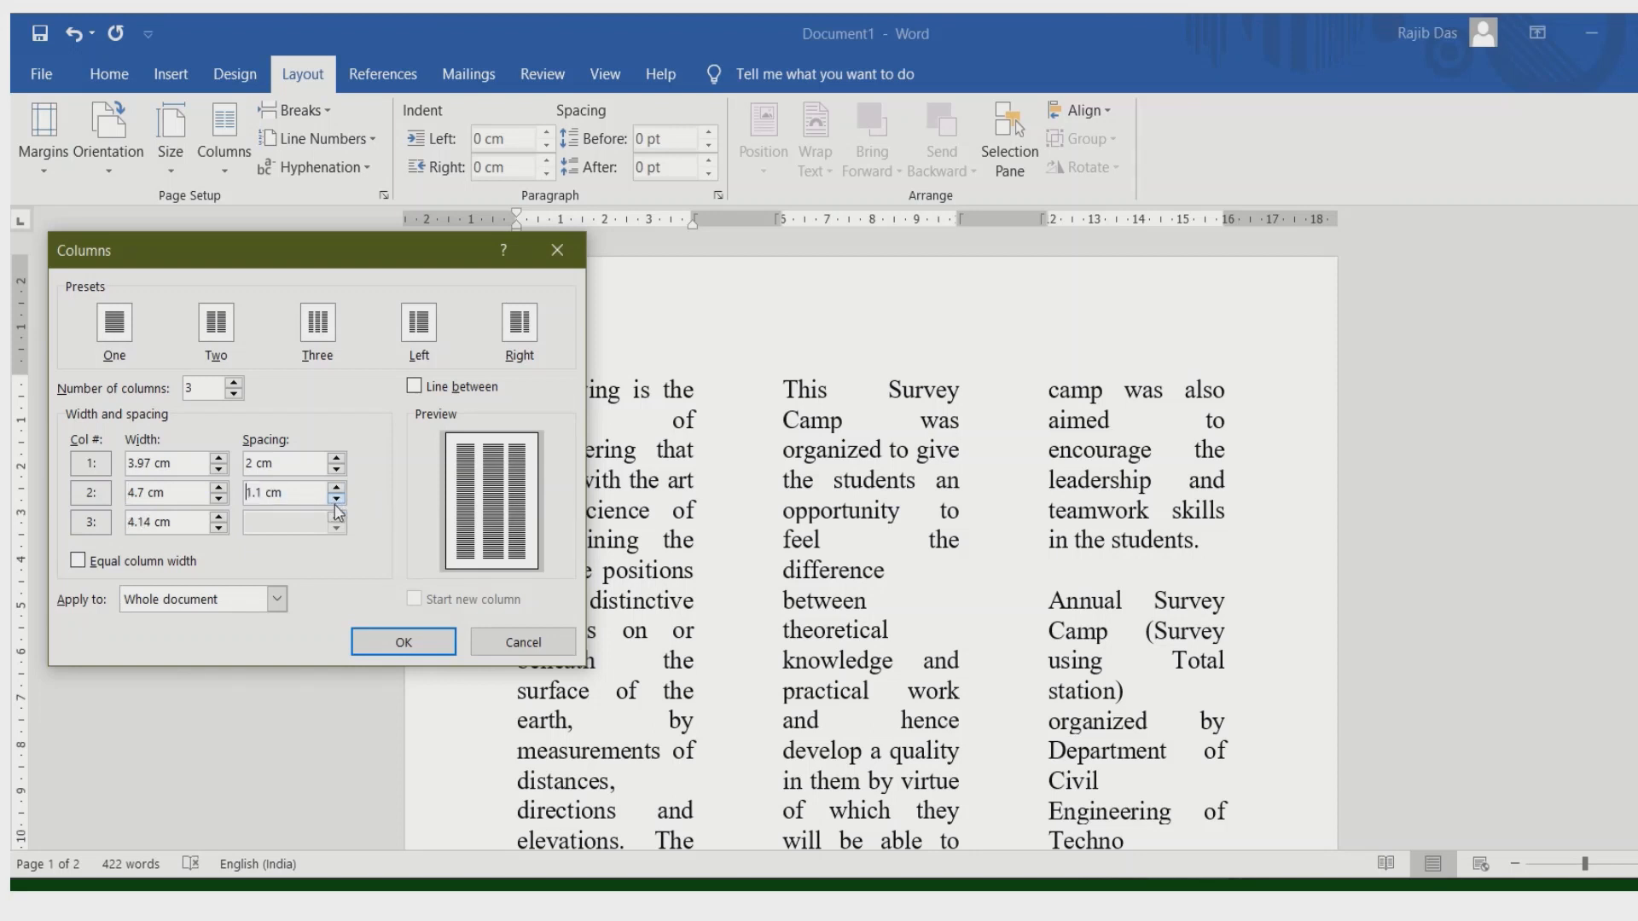
{"action": "left_click", "coordinate": [403, 643]}
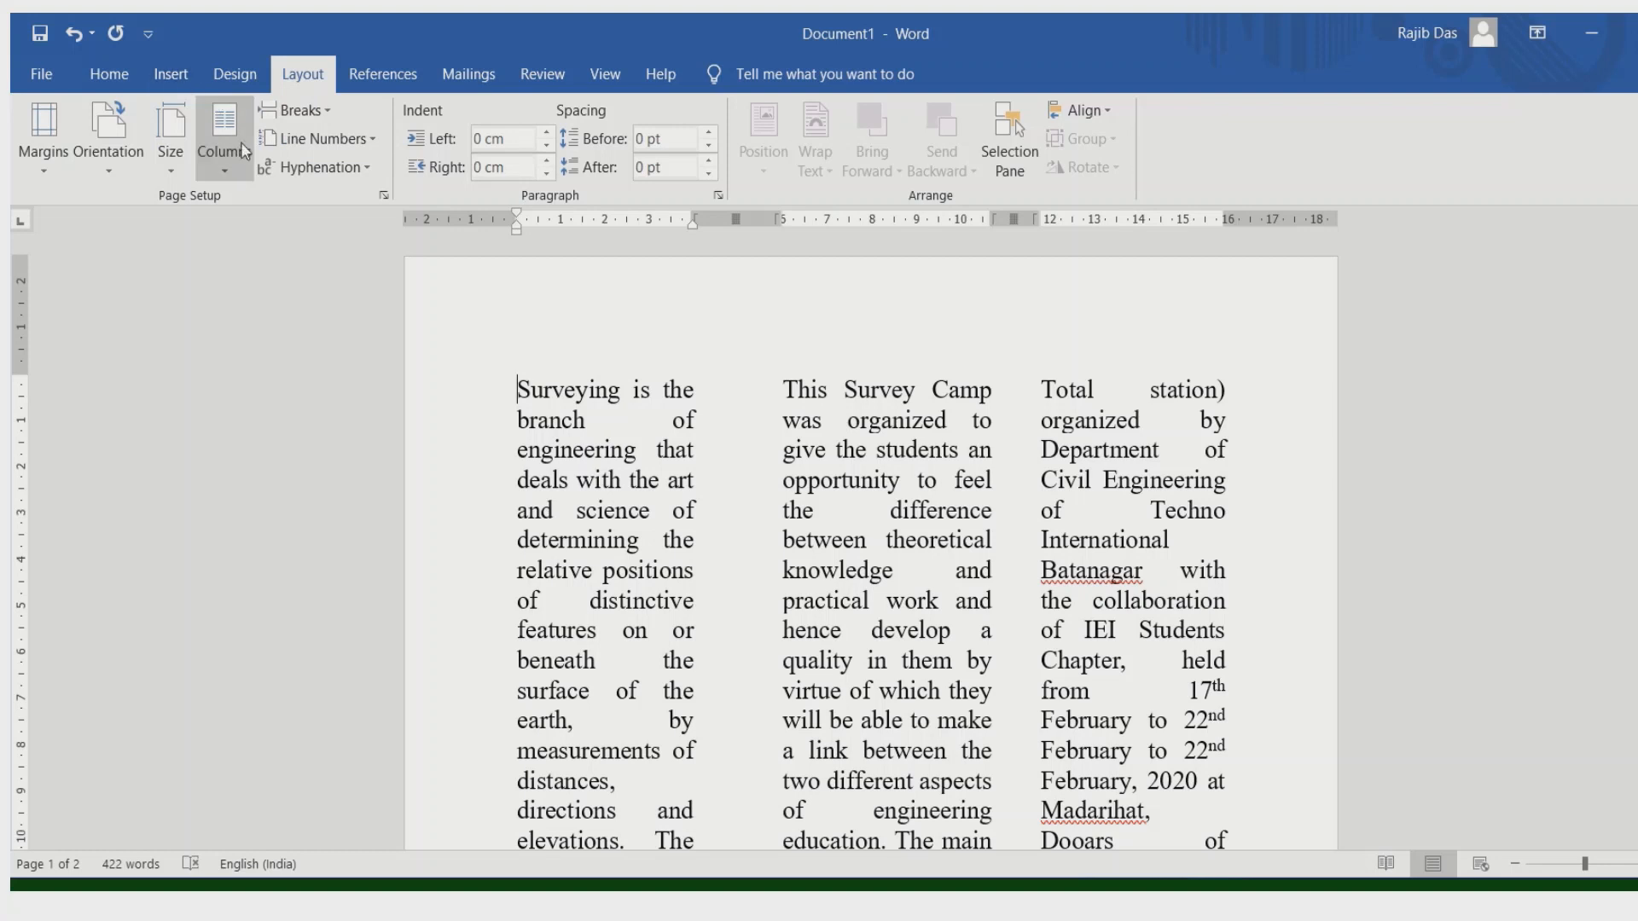
Apply the three-column preset, turn off equal column width in the detailed settings and open the choice of where it applies
{"action": "left_click", "coordinate": [240, 177]}
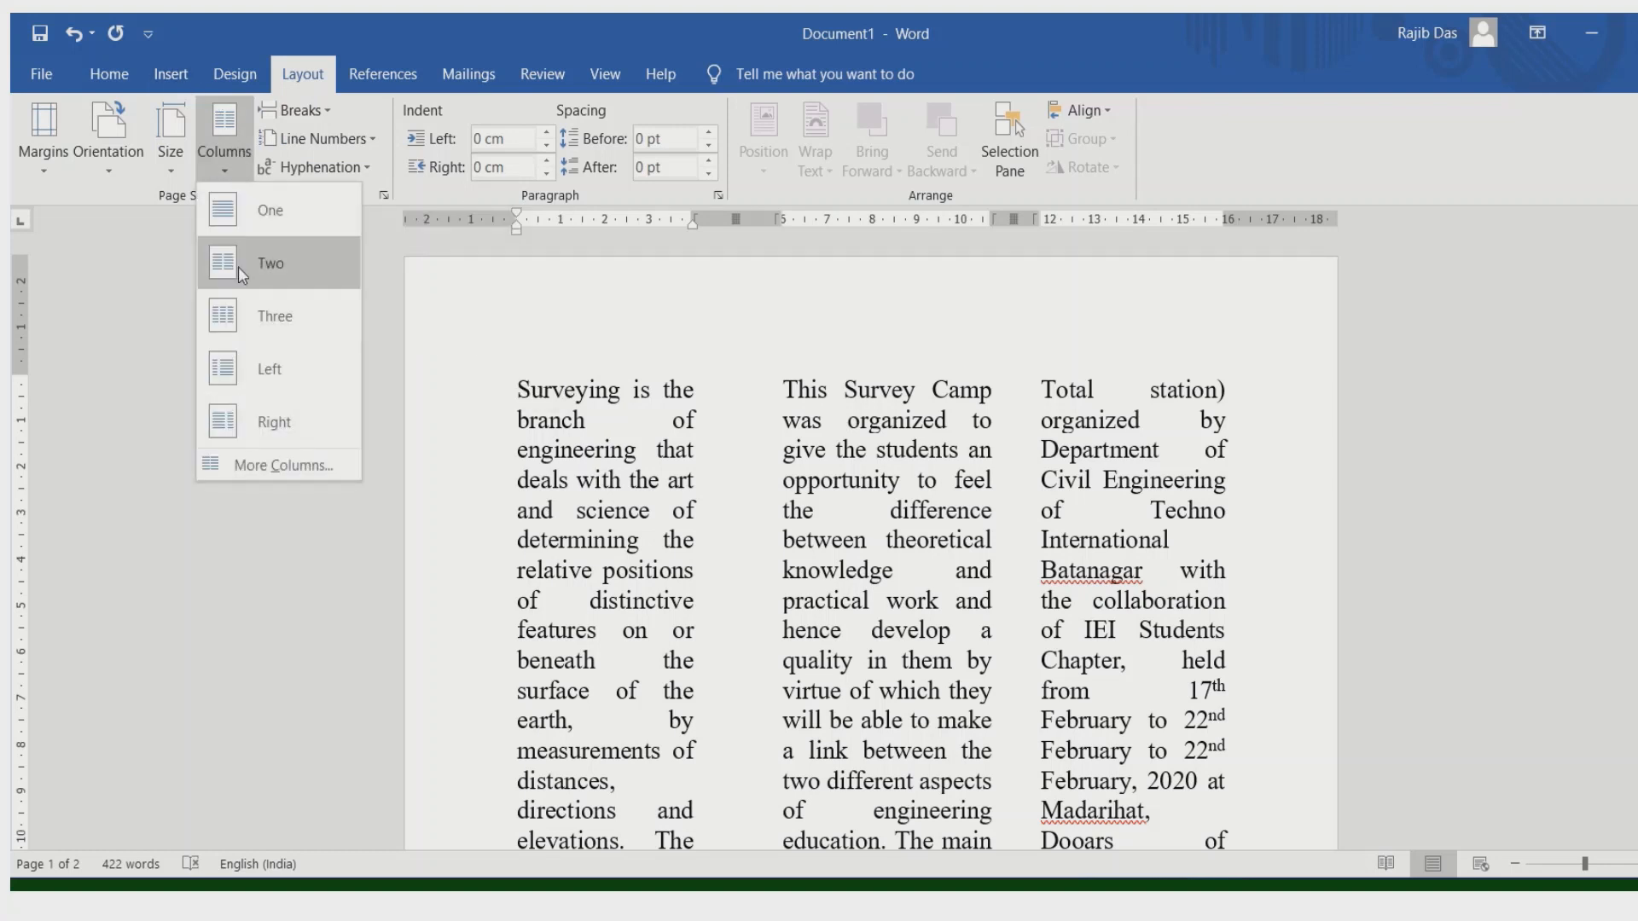
{"action": "left_click", "coordinate": [247, 319]}
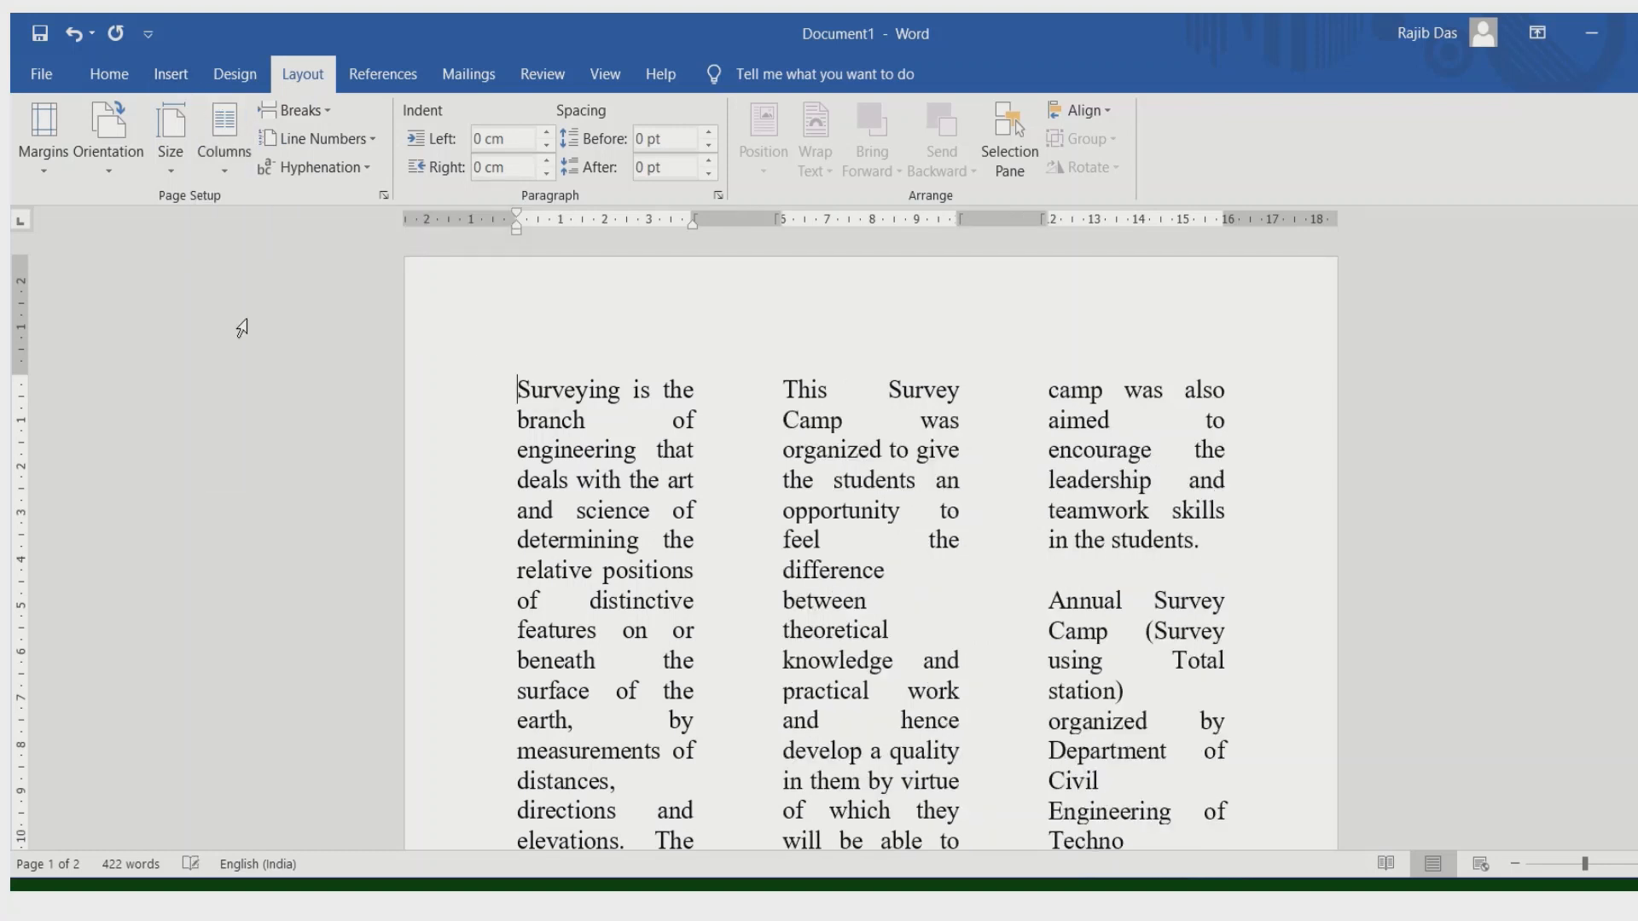
{"action": "left_click", "coordinate": [227, 171]}
{"action": "left_click", "coordinate": [234, 475]}
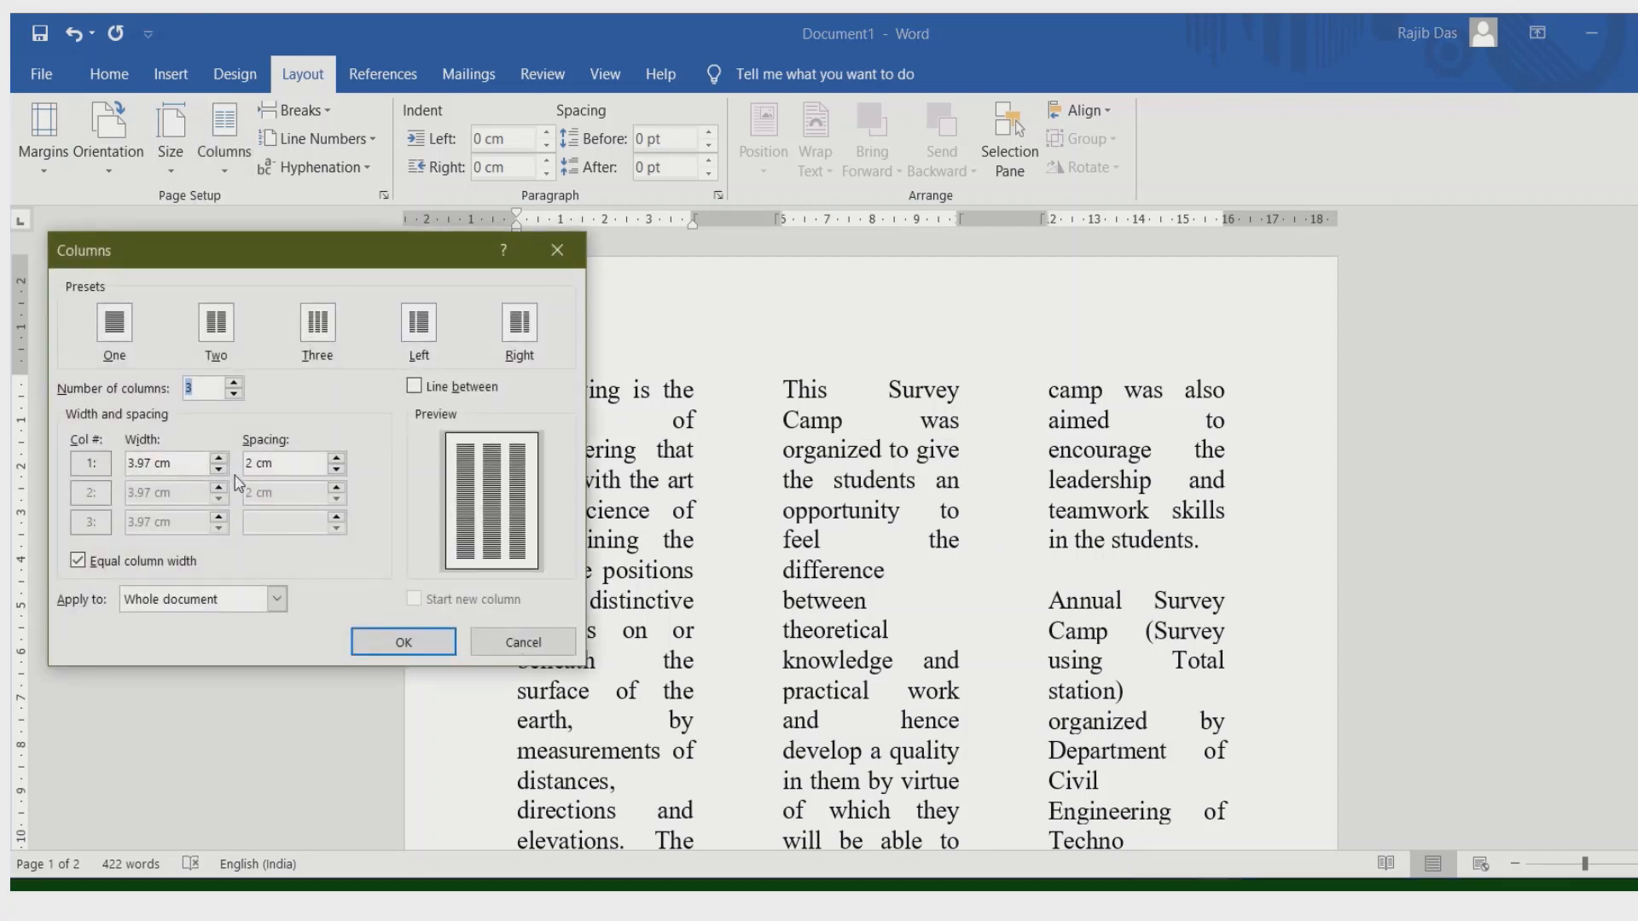
{"action": "left_click", "coordinate": [78, 561]}
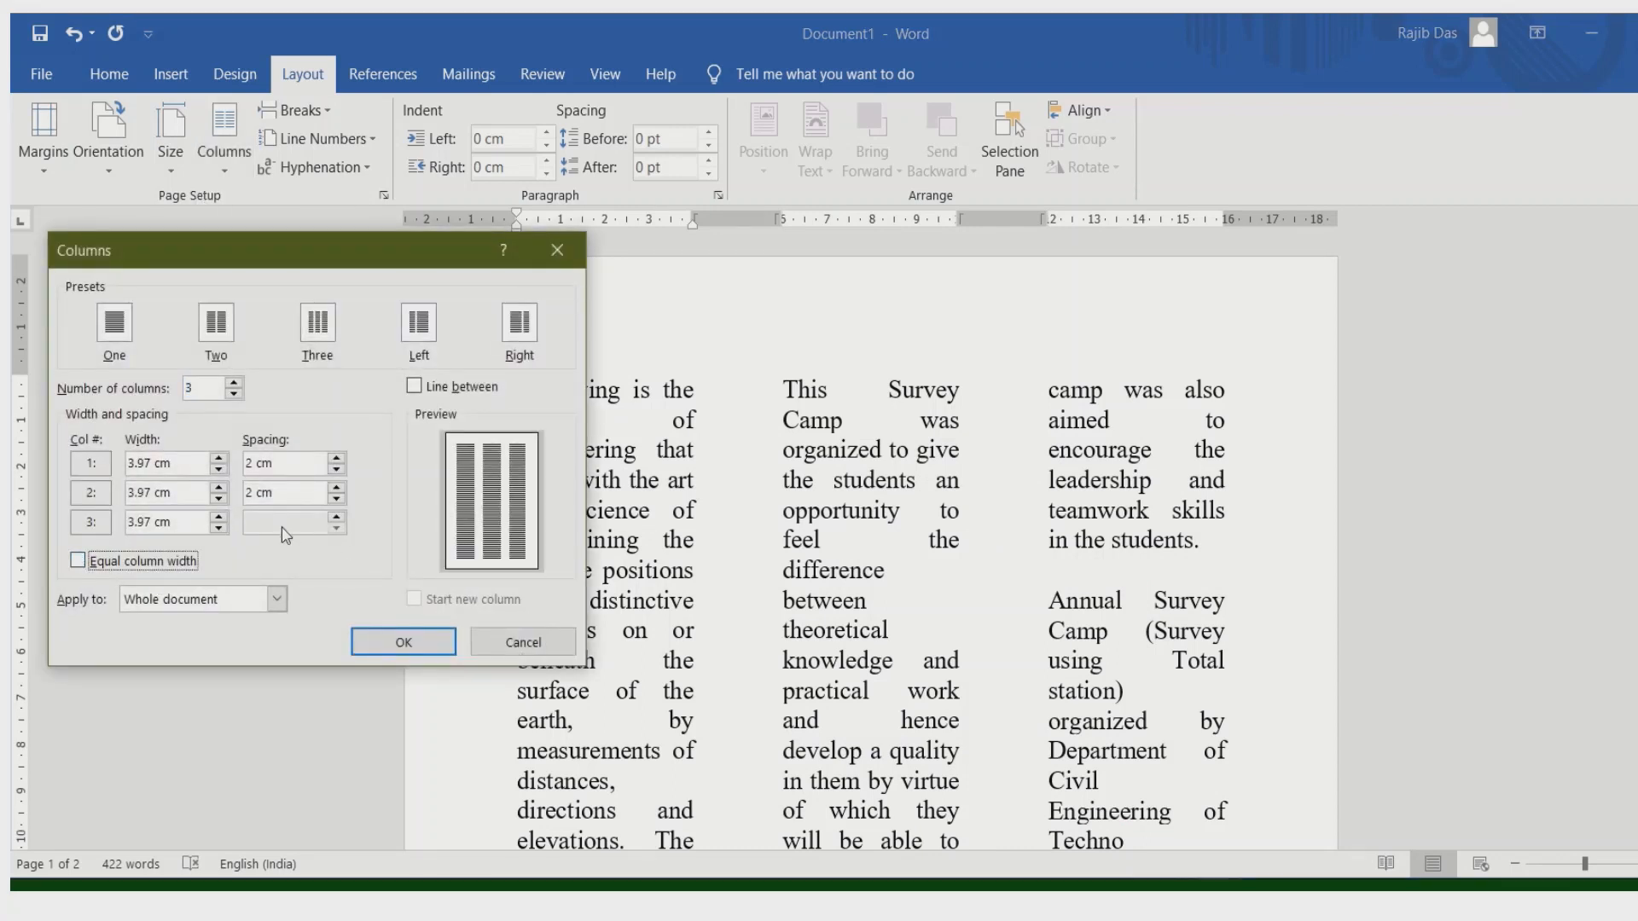
{"action": "left_click", "coordinate": [277, 600]}
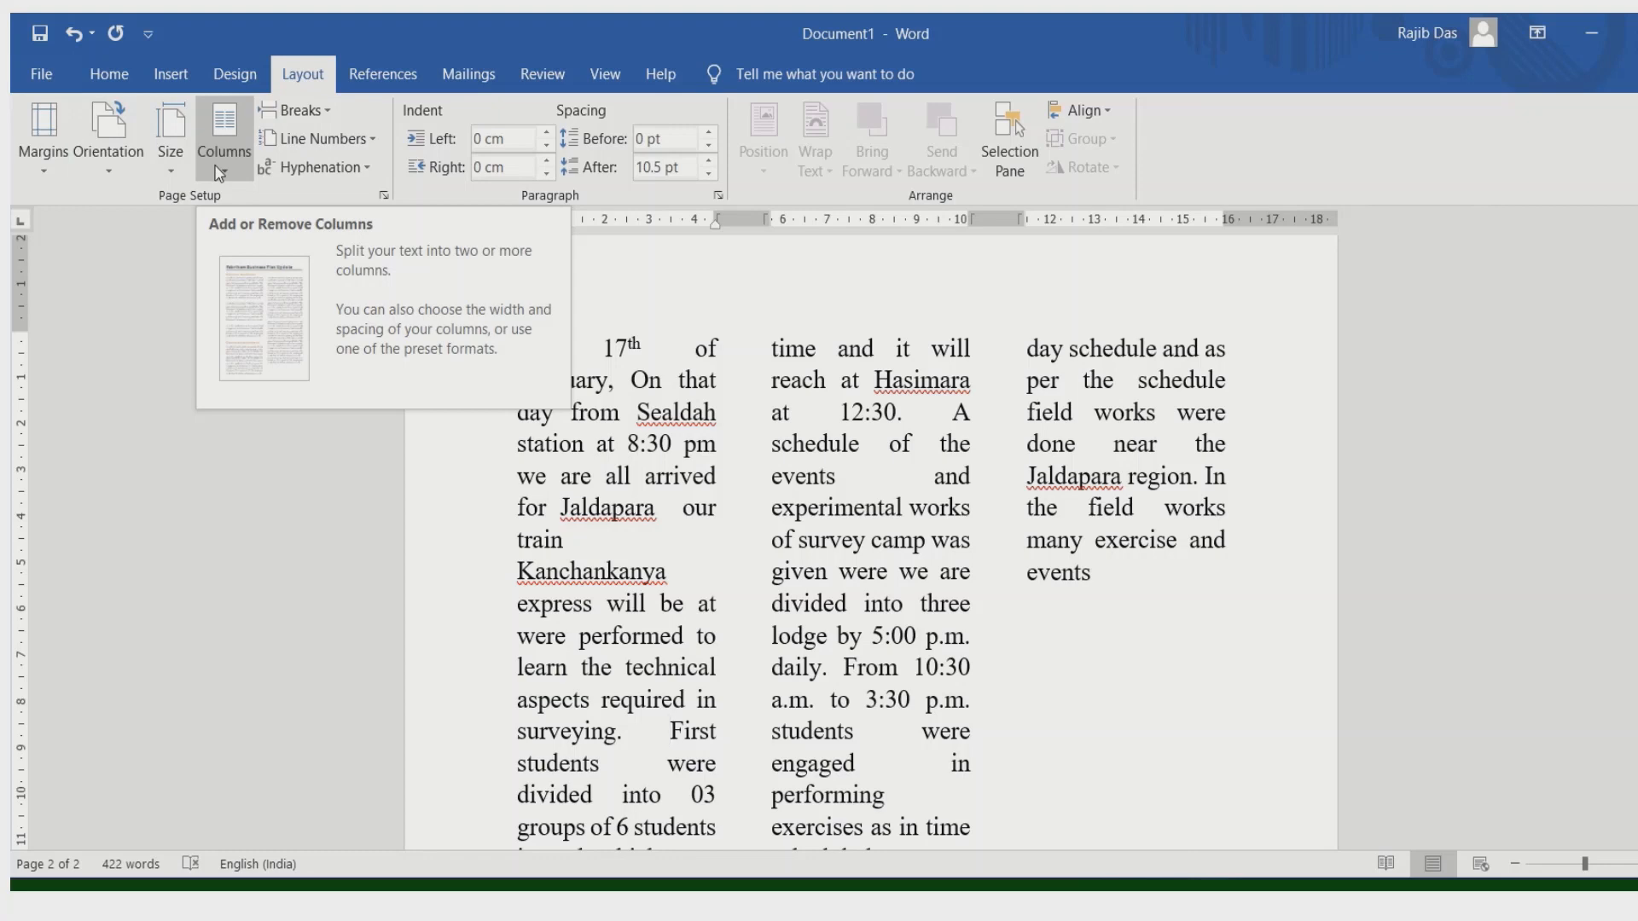
Undo the column formatting until the report text is back in a single column, redoing the text insertion if it gets removed
{"action": "left_click", "coordinate": [74, 36]}
{"action": "left_click", "coordinate": [72, 34]}
{"action": "left_click", "coordinate": [71, 31]}
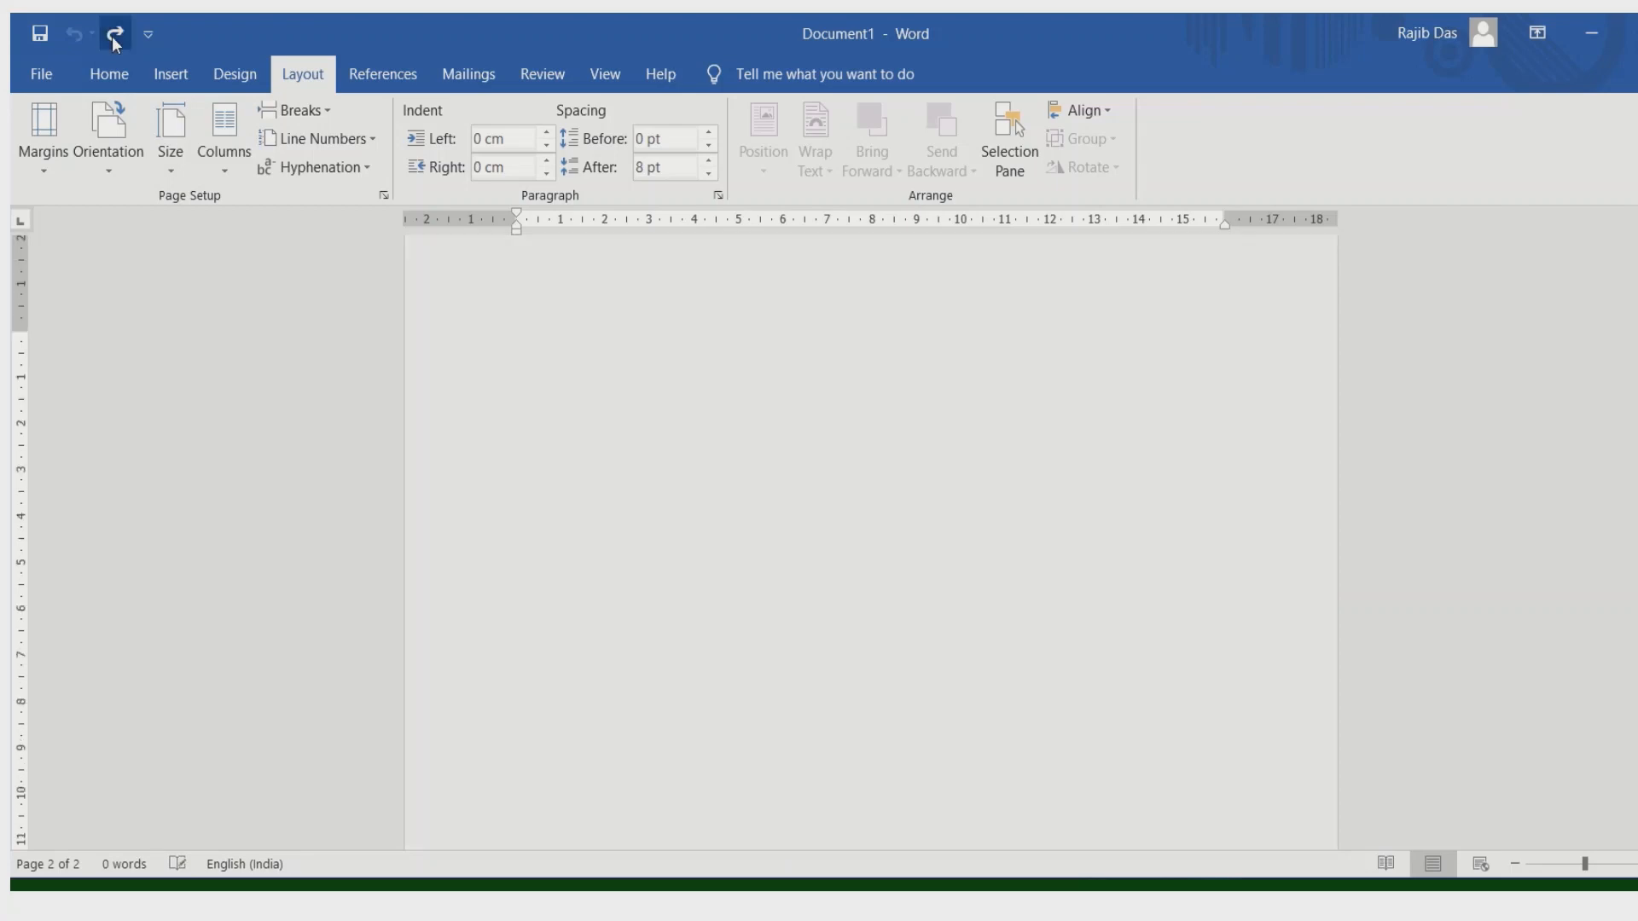
{"action": "left_click", "coordinate": [111, 35]}
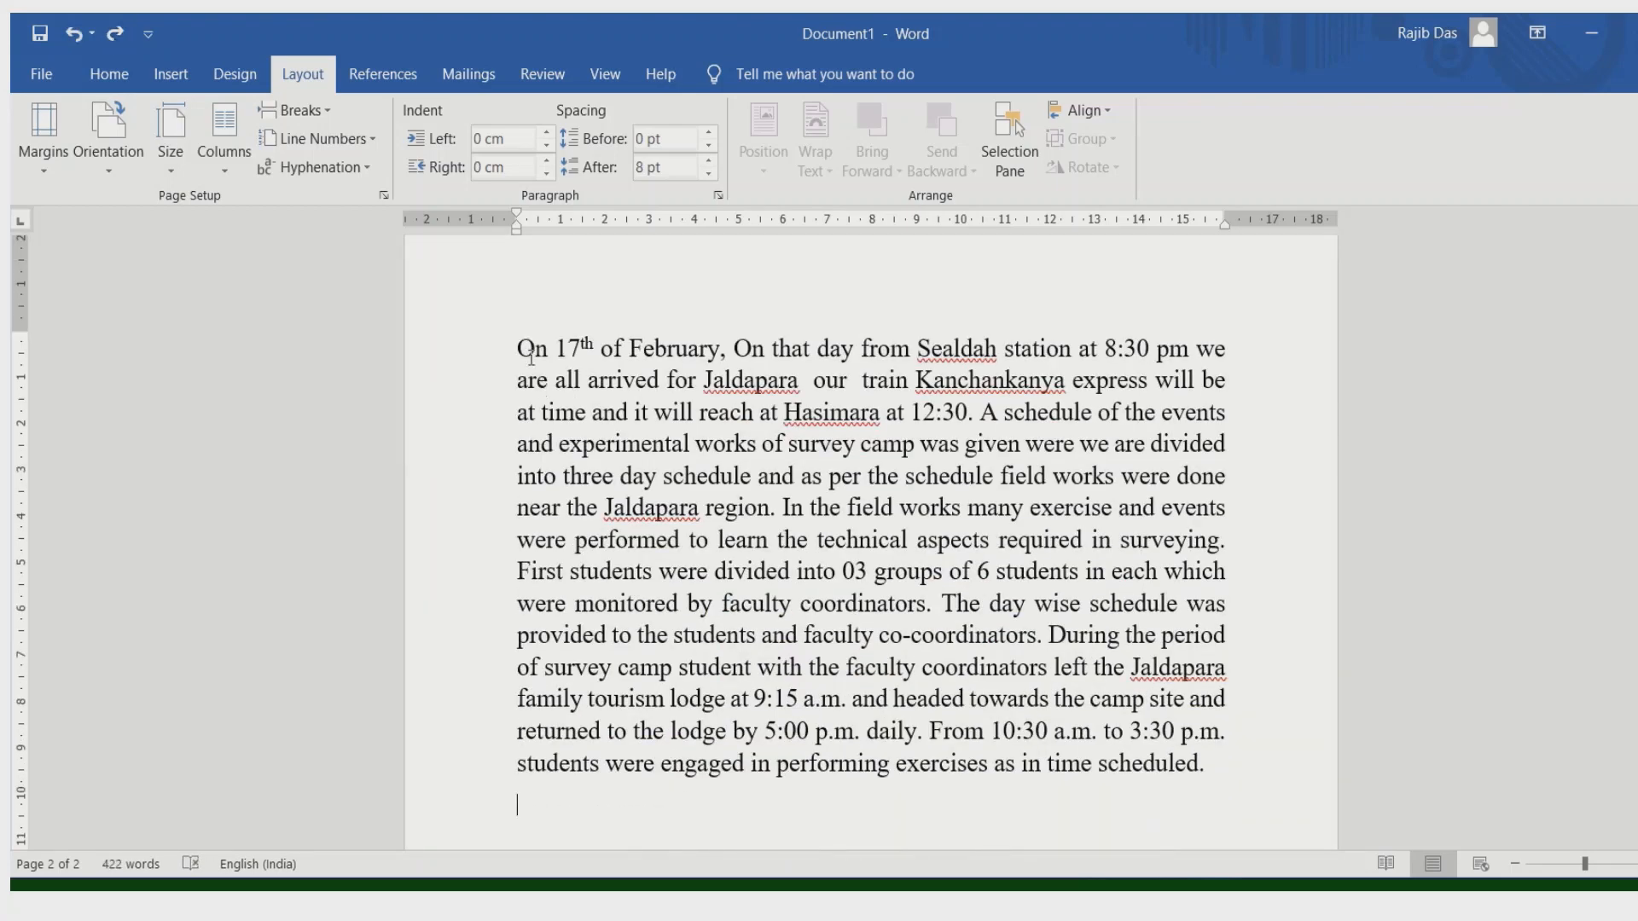
Split only the first four lines of the page 2 paragraph starting "On 17th of February" into two columns
{"action": "left_click_drag", "start_coordinate": [537, 348], "coordinate": [1004, 416]}
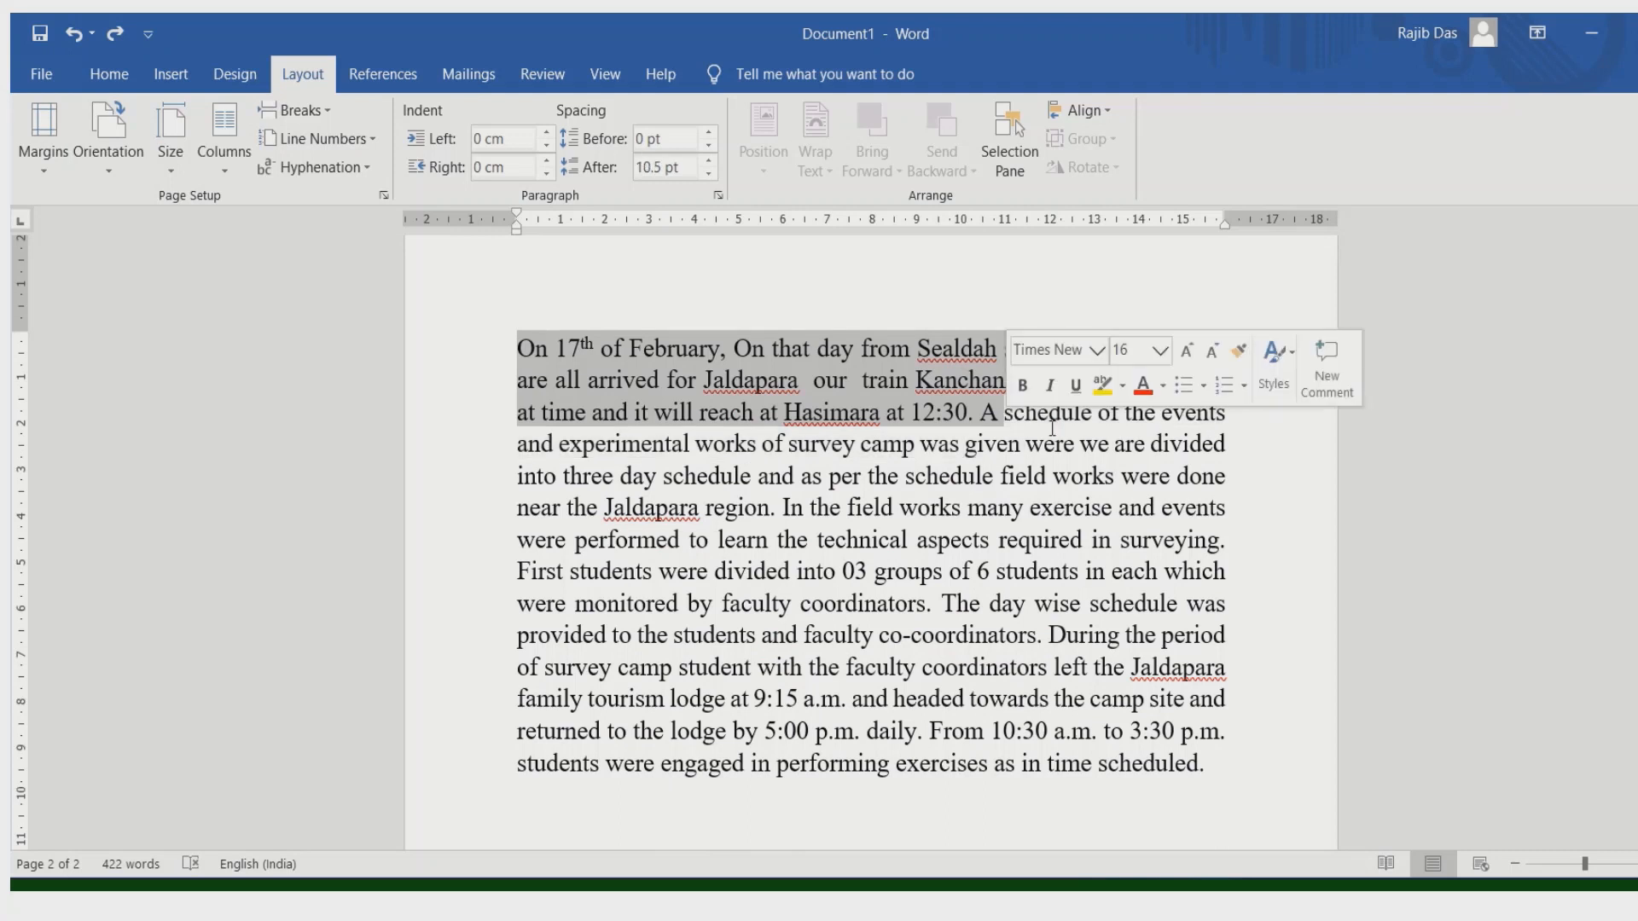
{"action": "left_click", "coordinate": [1236, 455]}
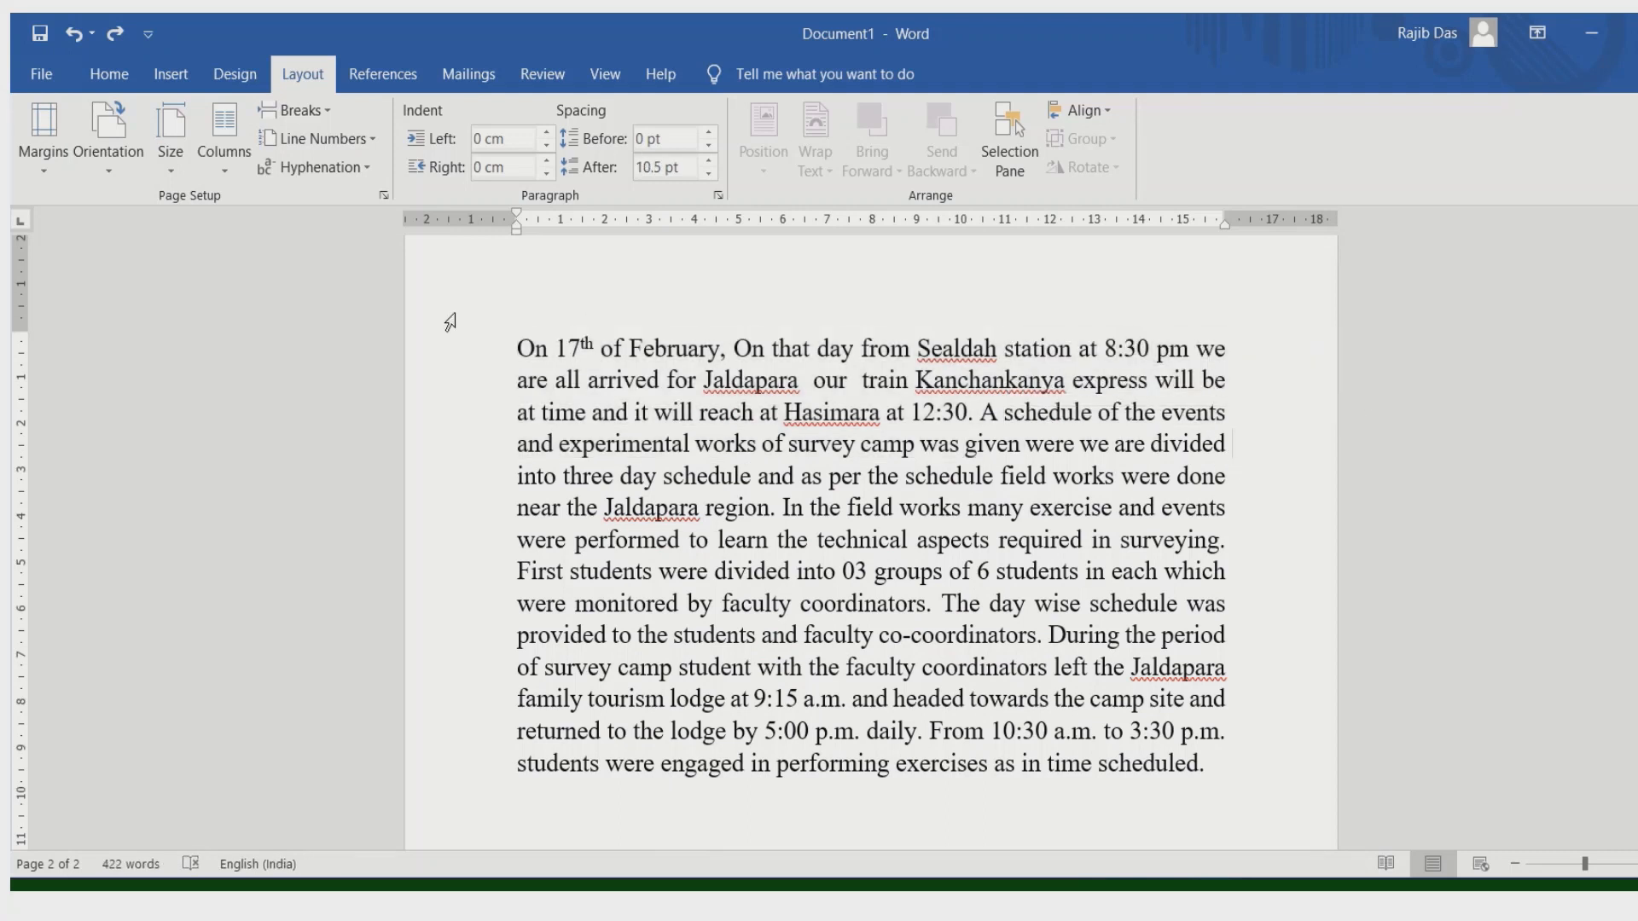
{"action": "left_click_drag", "start_coordinate": [458, 355], "coordinate": [467, 463]}
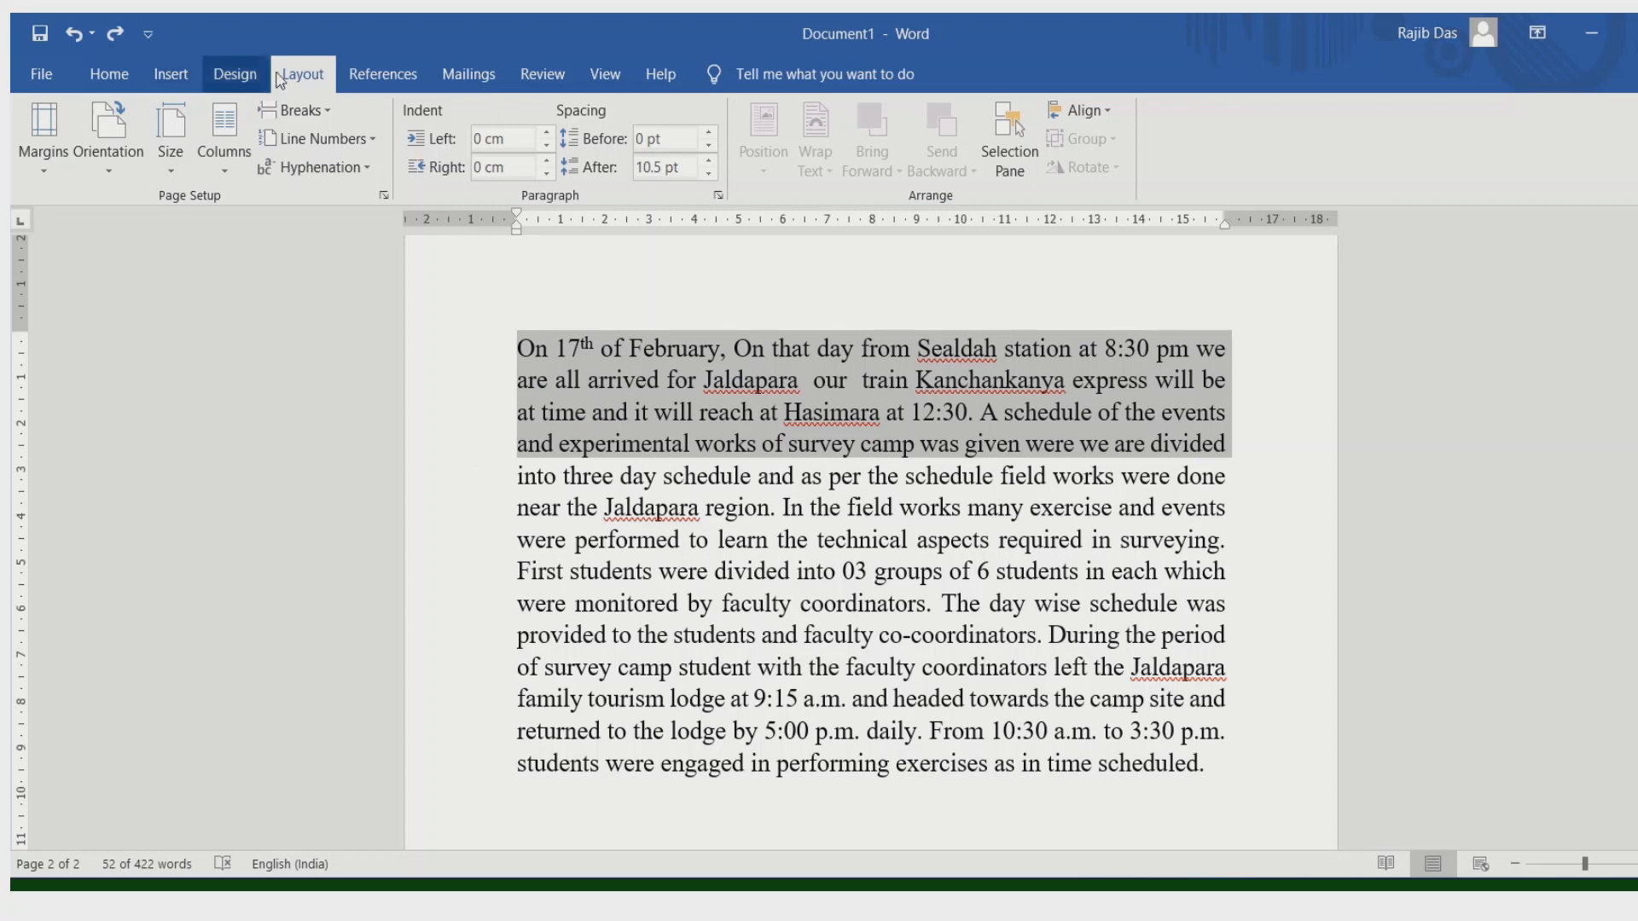
{"action": "left_click", "coordinate": [222, 175]}
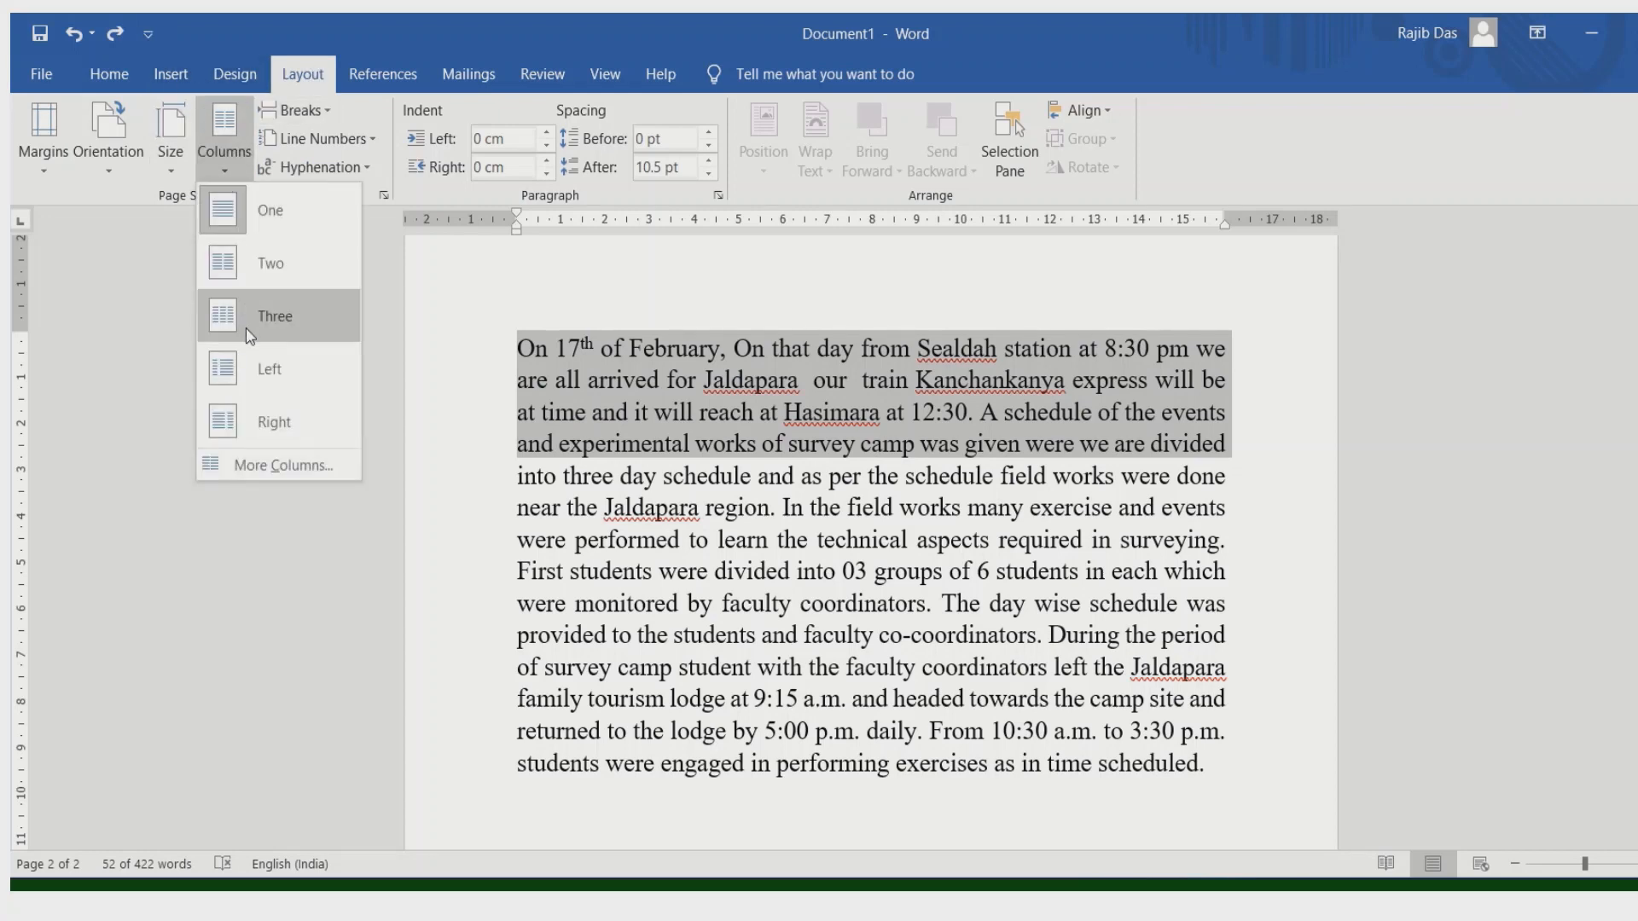
{"action": "left_click", "coordinate": [253, 273]}
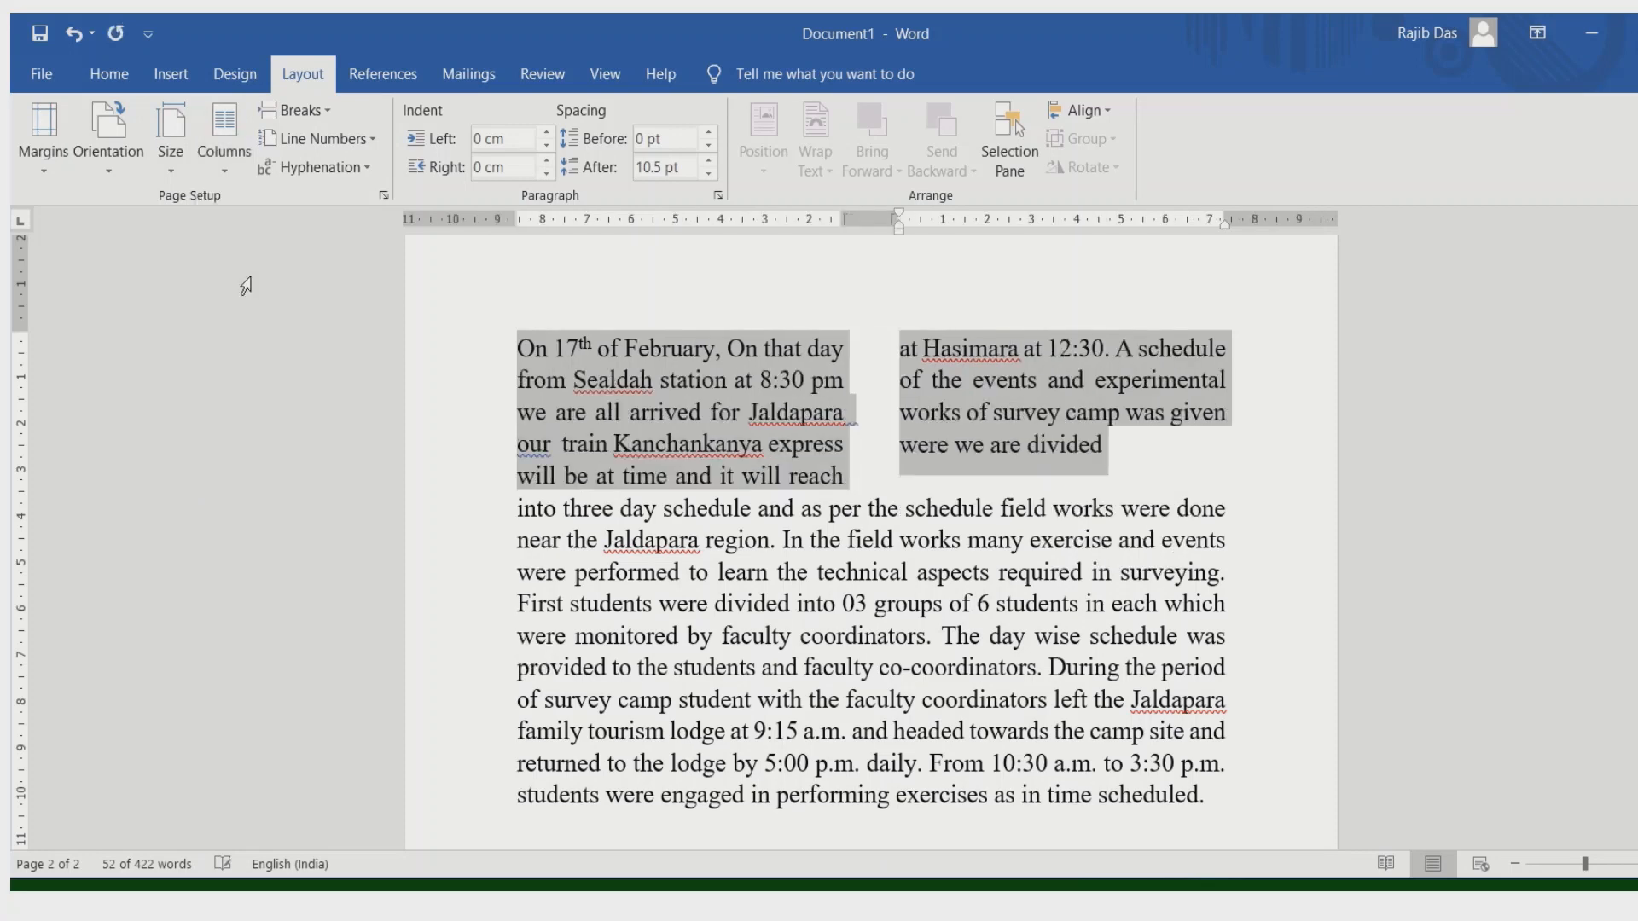
Add a dividing line between the two columns of this section
{"action": "left_click", "coordinate": [1211, 418]}
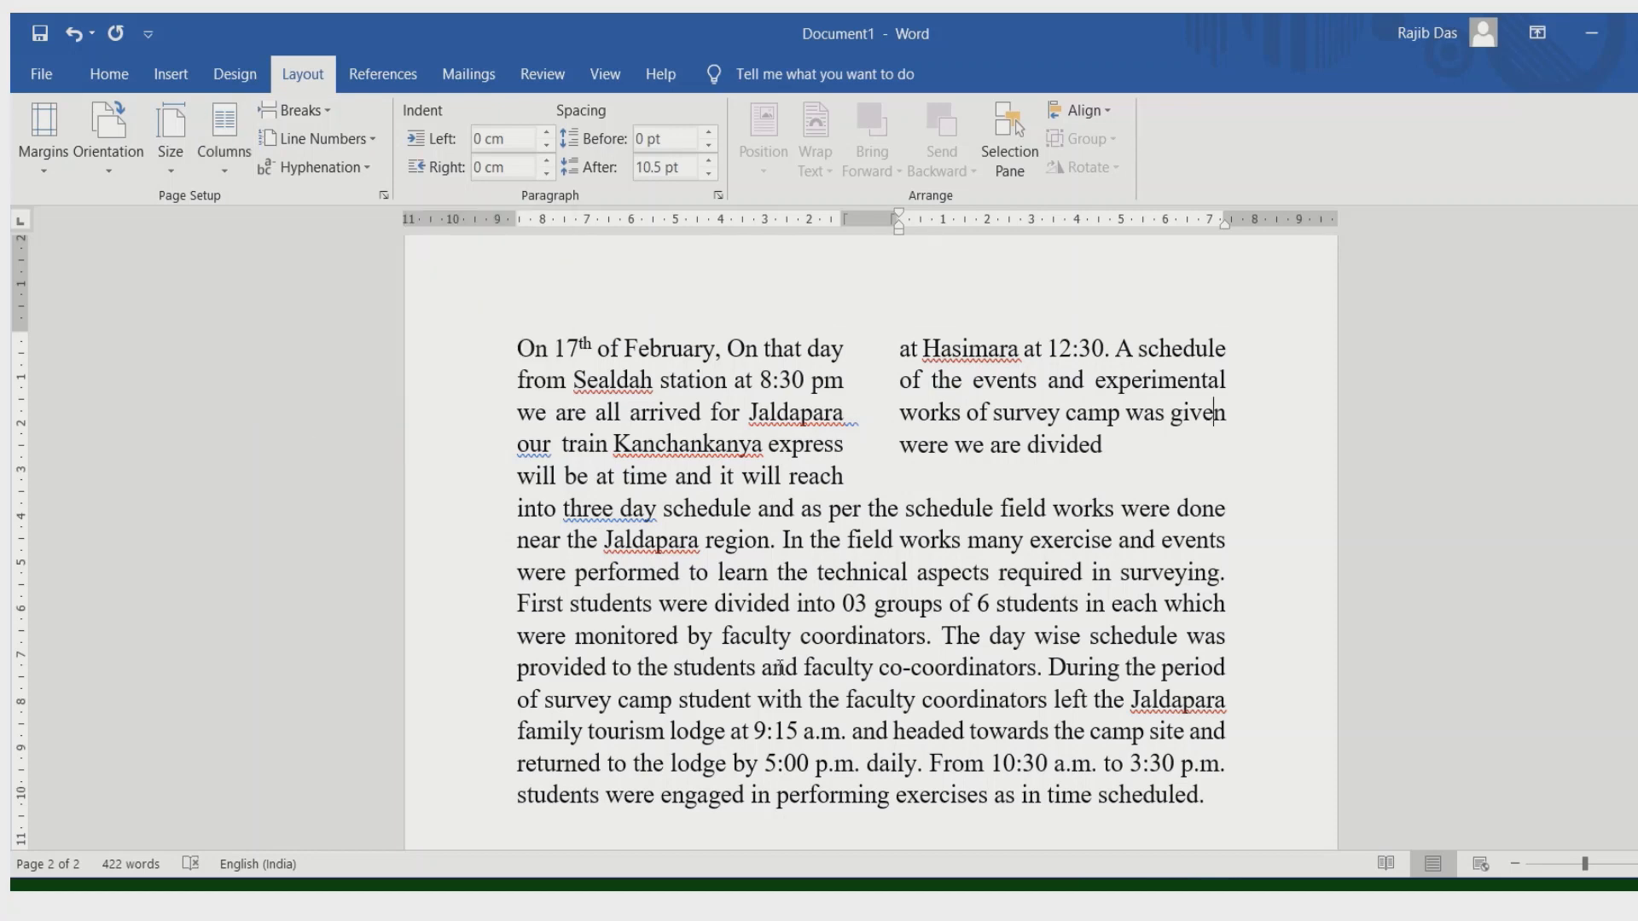
{"action": "left_click", "coordinate": [225, 141]}
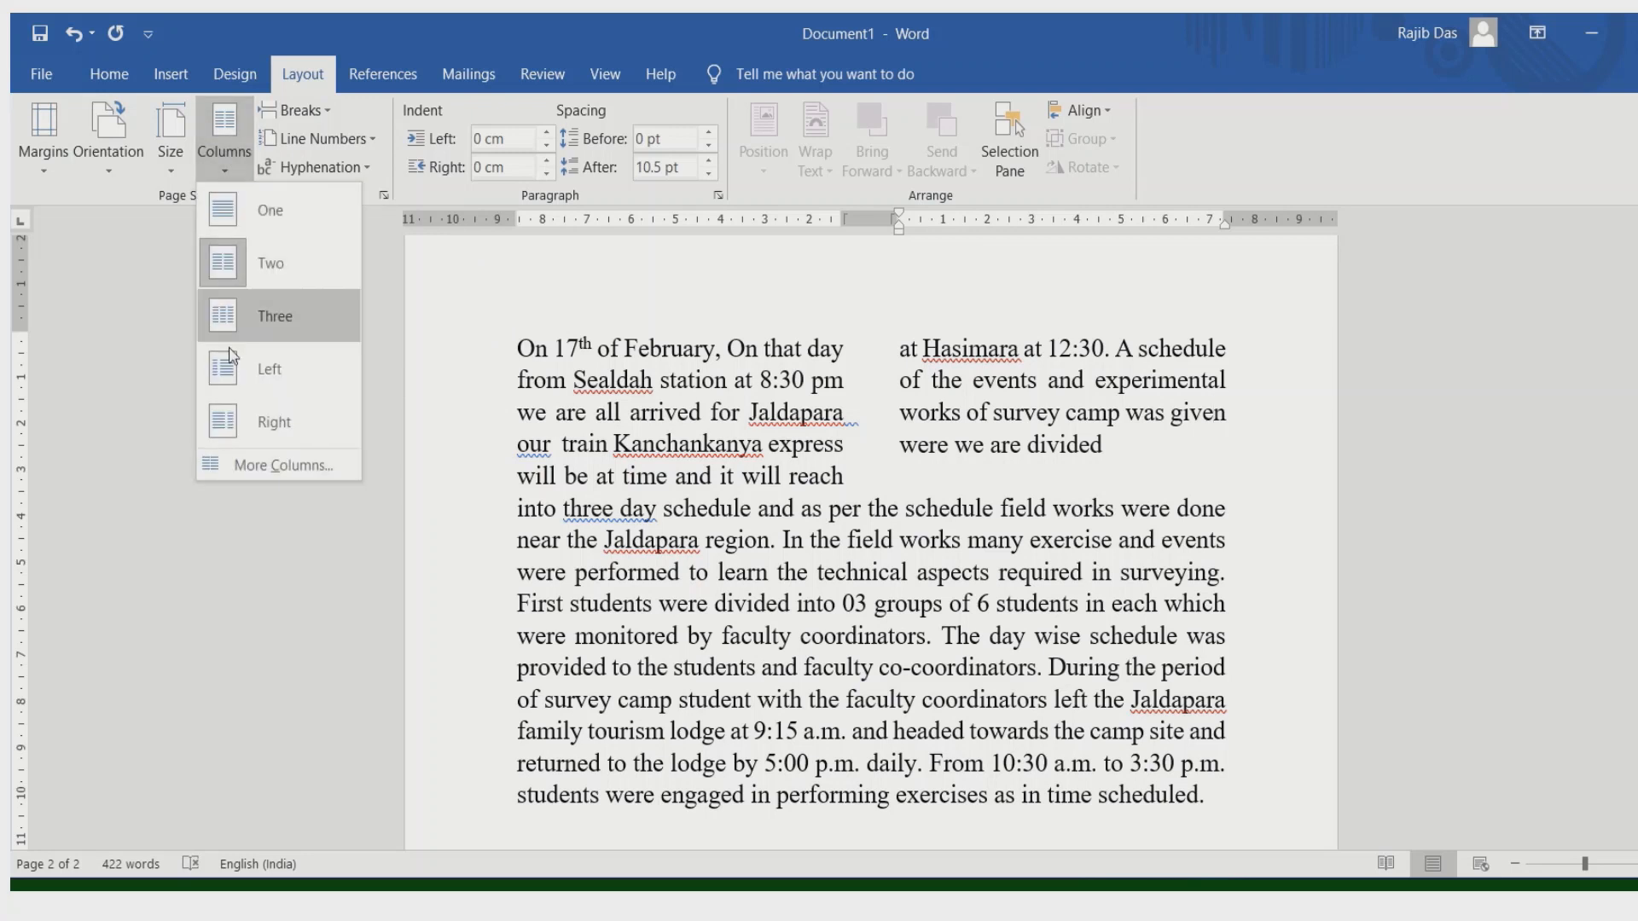
{"action": "left_click", "coordinate": [263, 465]}
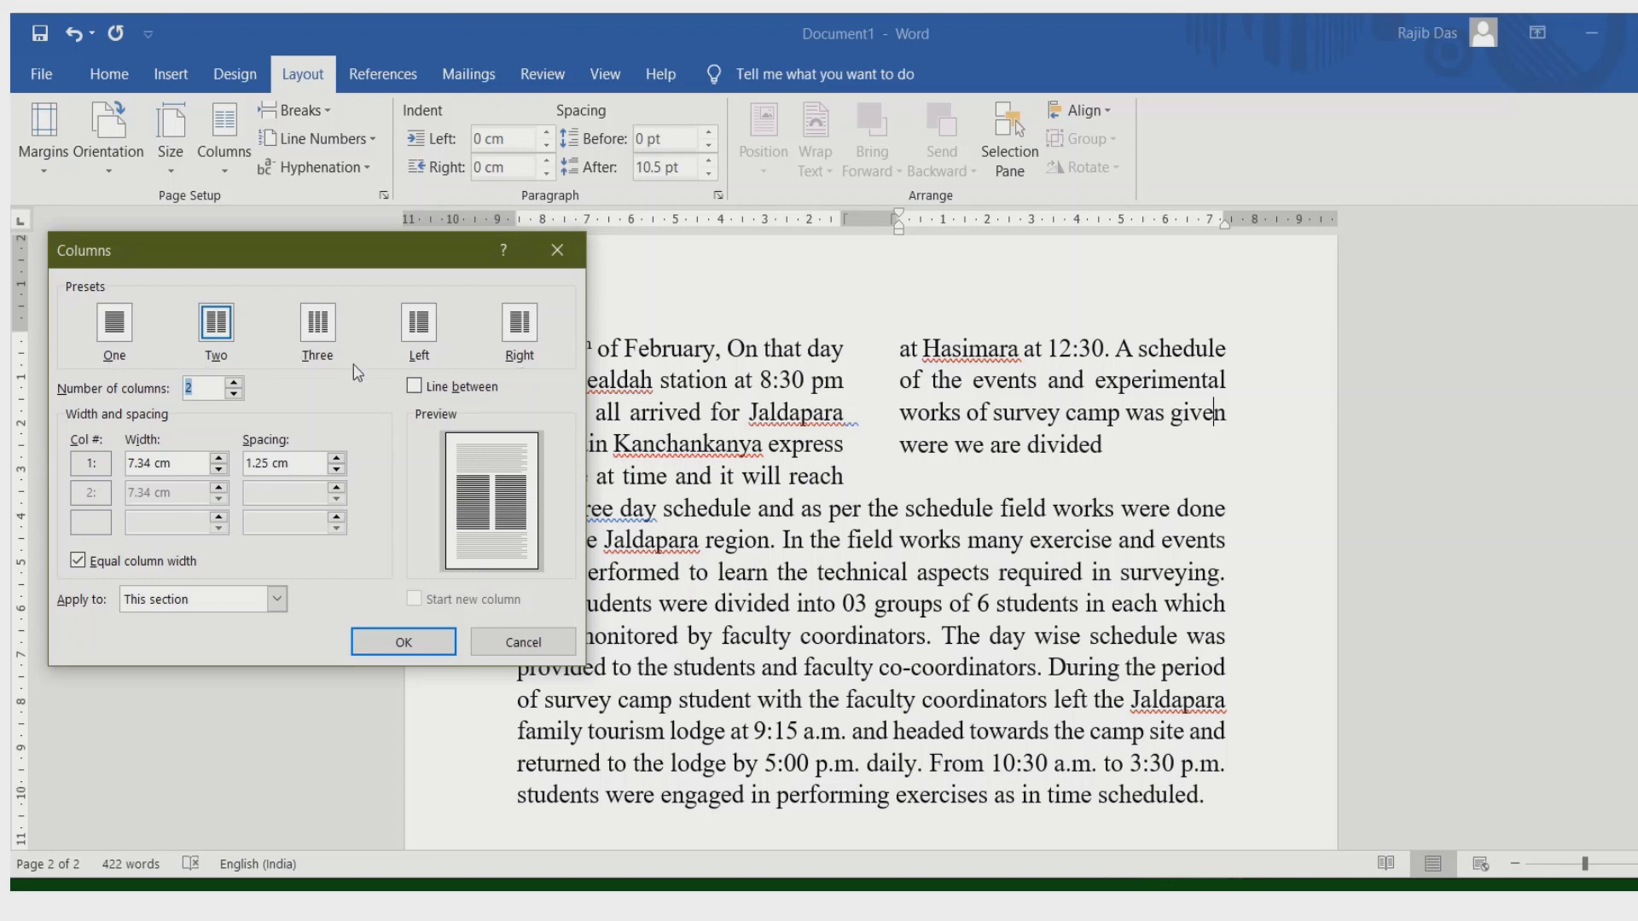
{"action": "left_click", "coordinate": [414, 388]}
{"action": "left_click", "coordinate": [409, 642]}
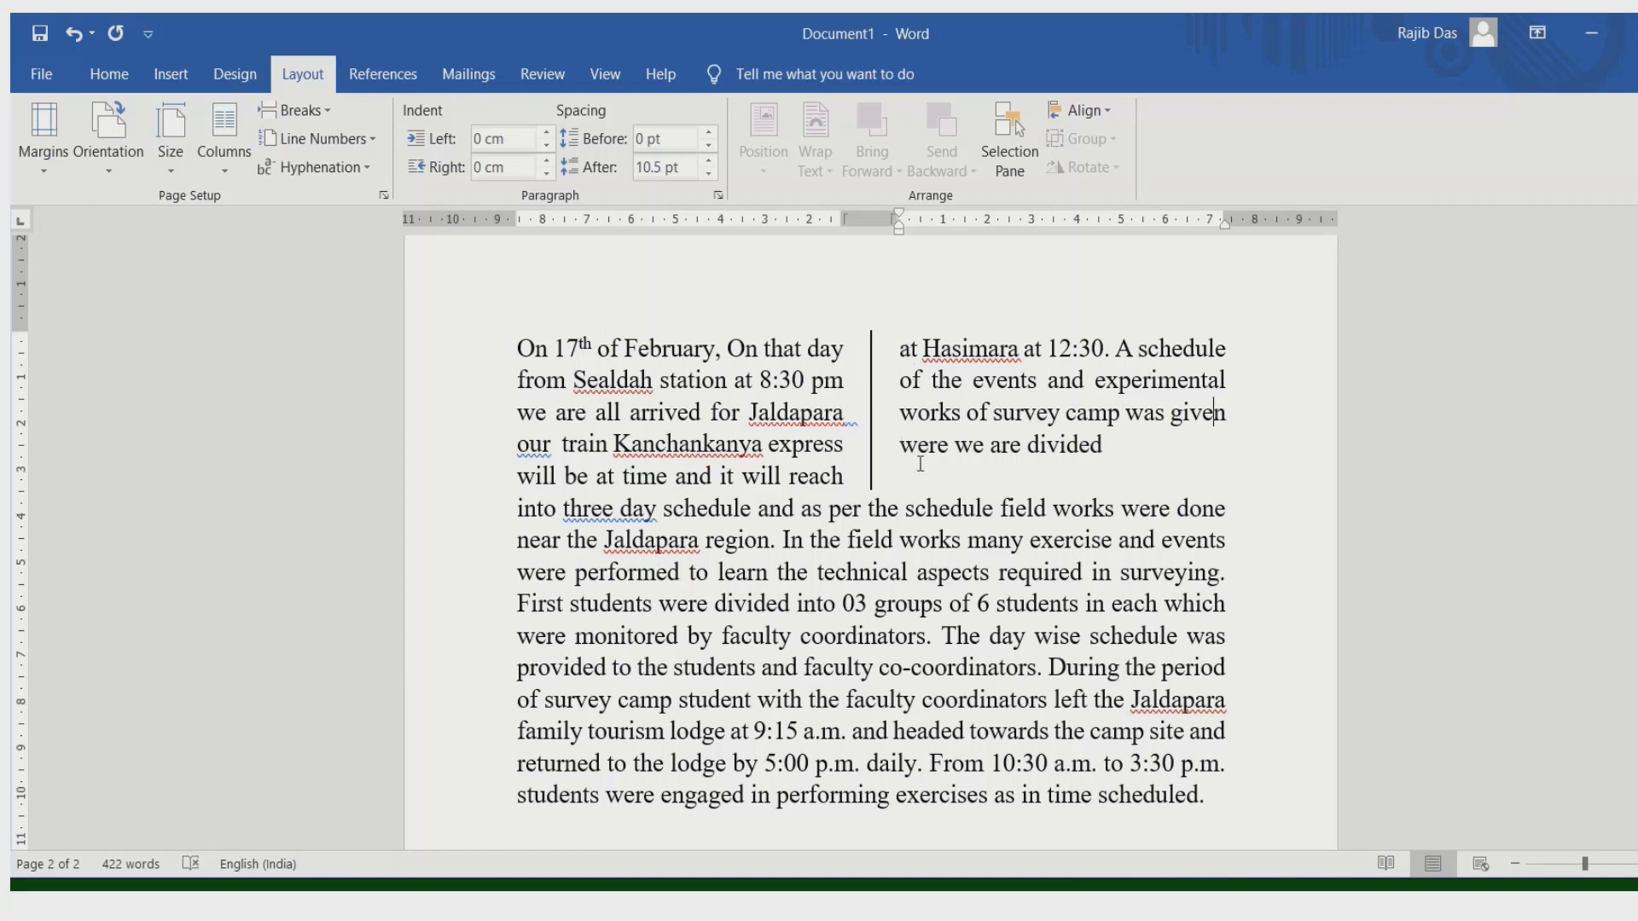
In the detailed settings of the two-column section, turn off equal column width and widen the second column to 8.1 cm
{"action": "left_click", "coordinate": [209, 175]}
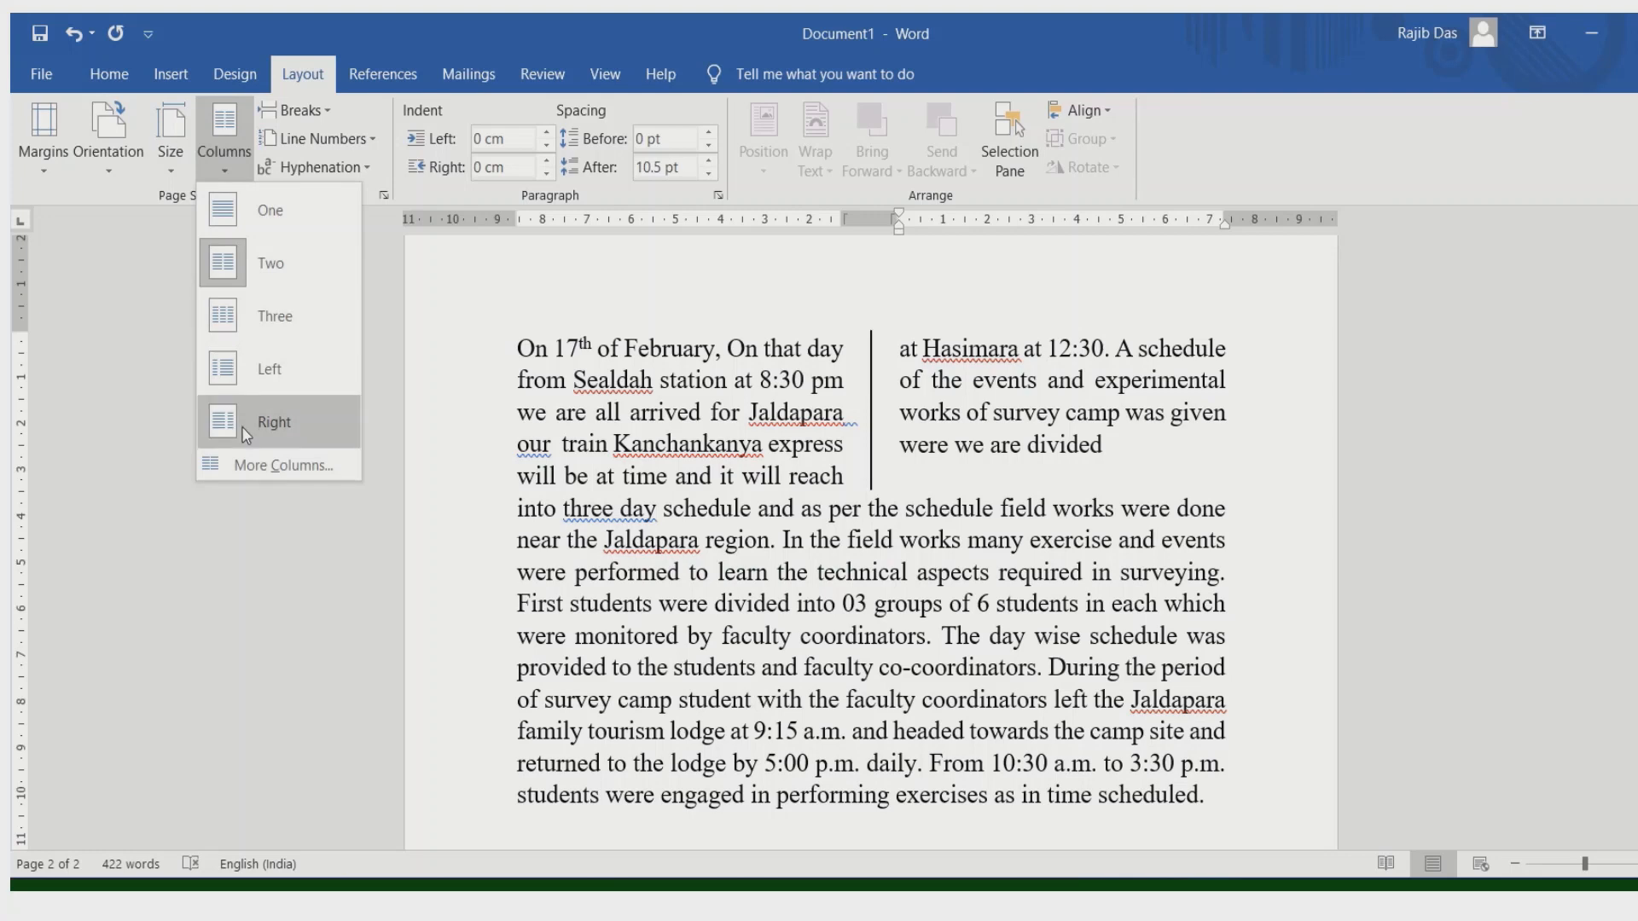
{"action": "left_click", "coordinate": [247, 466]}
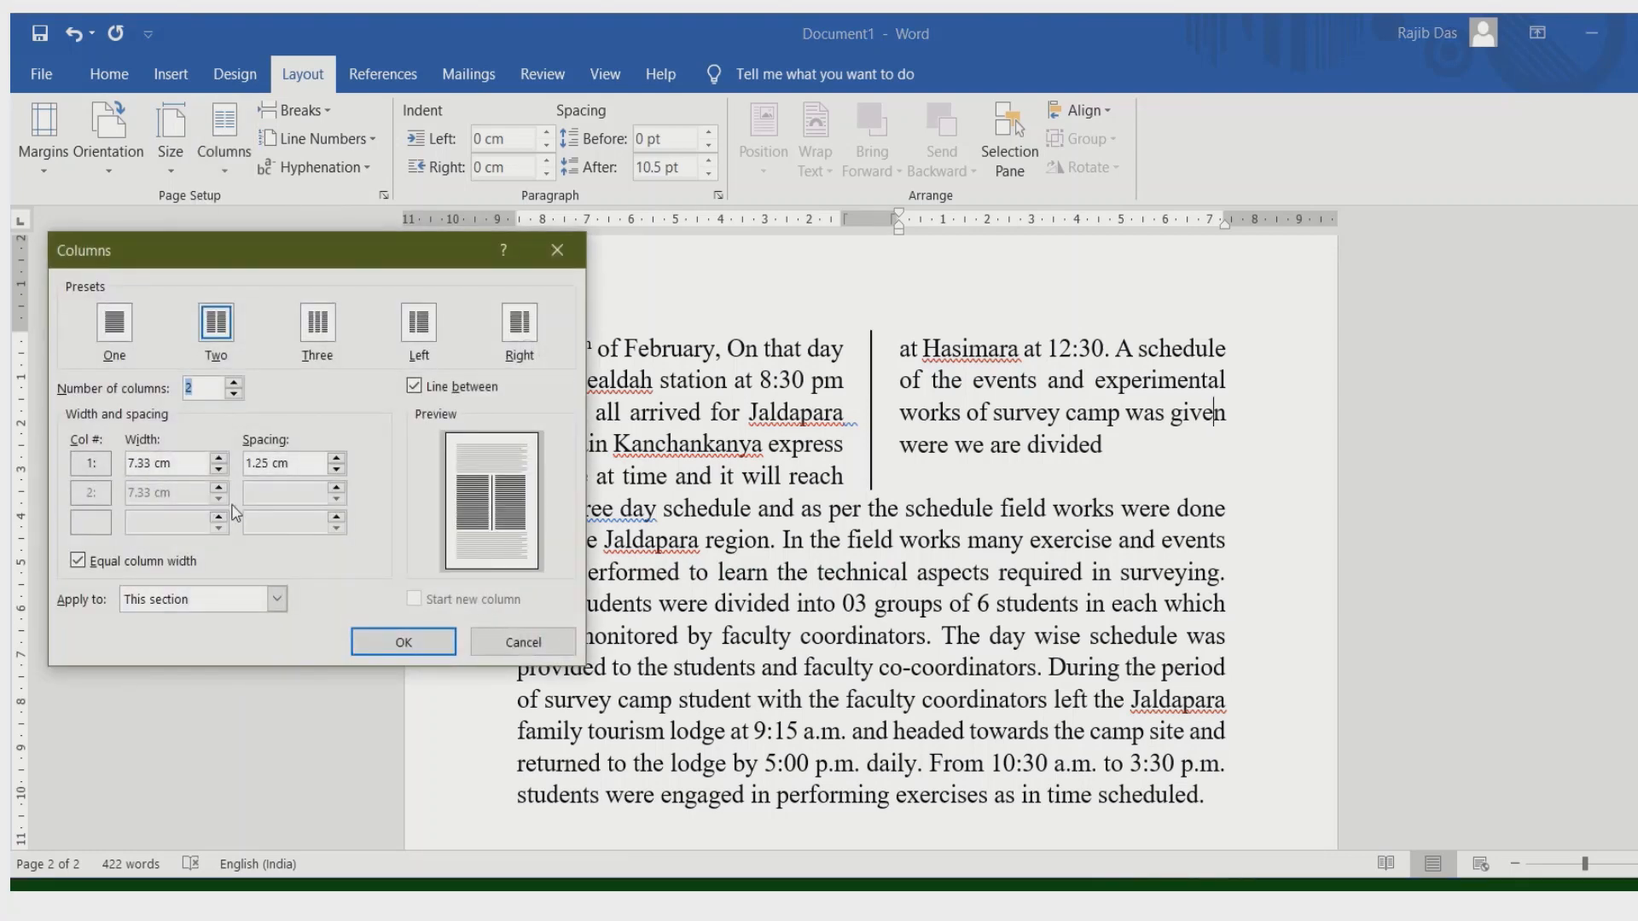
{"action": "left_click", "coordinate": [77, 560]}
{"action": "left_click", "coordinate": [220, 488]}
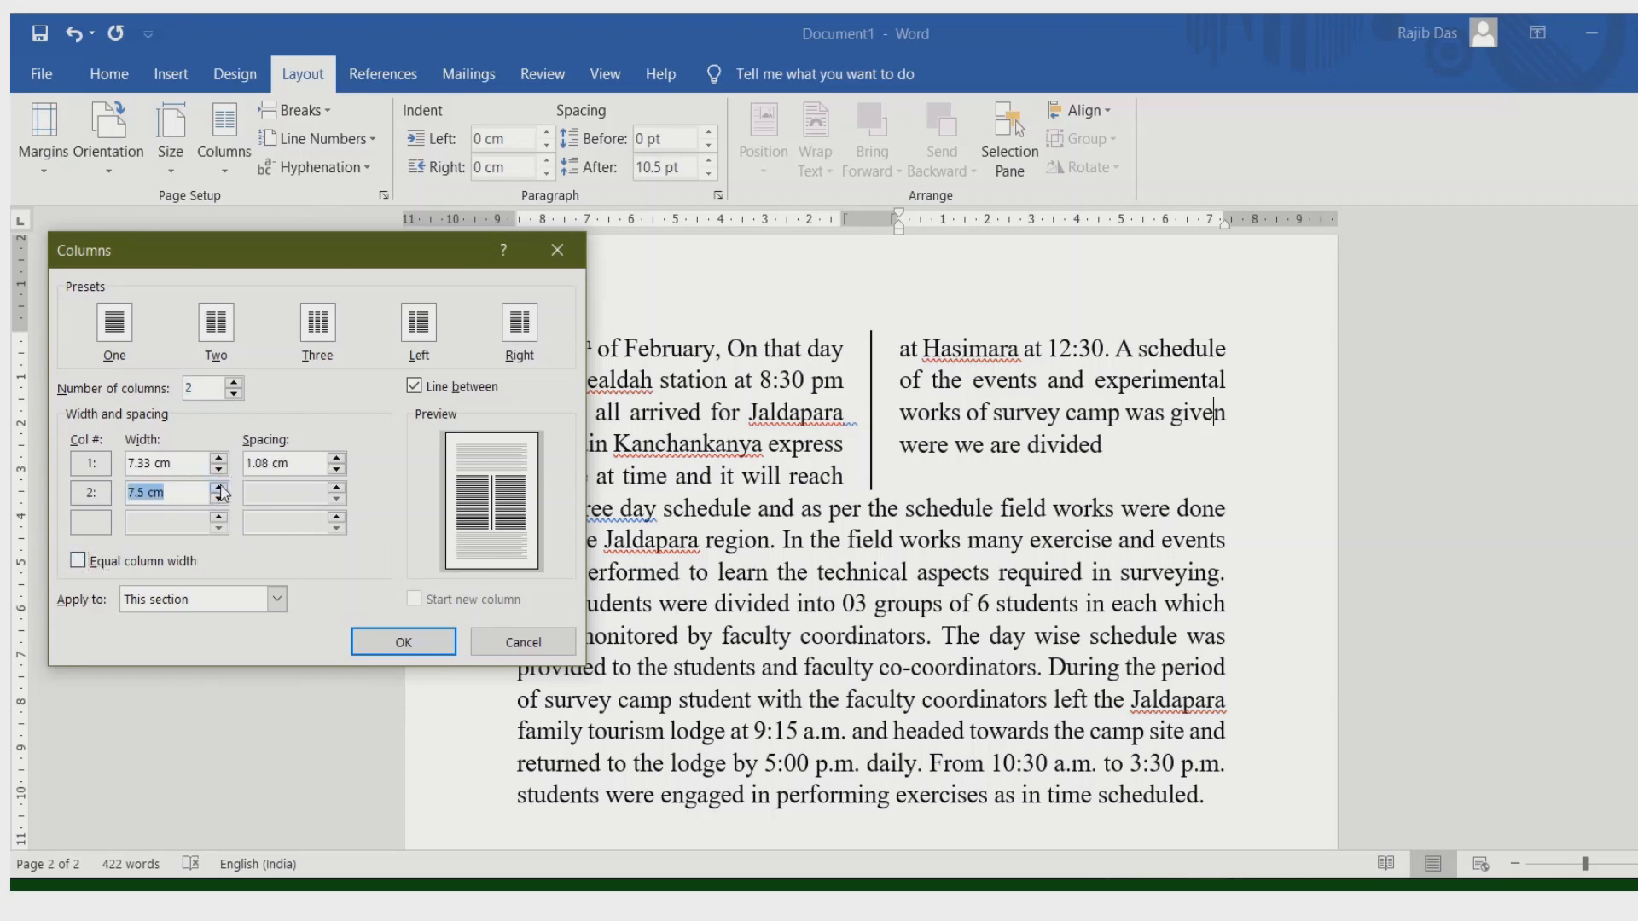
{"action": "left_click", "coordinate": [220, 488]}
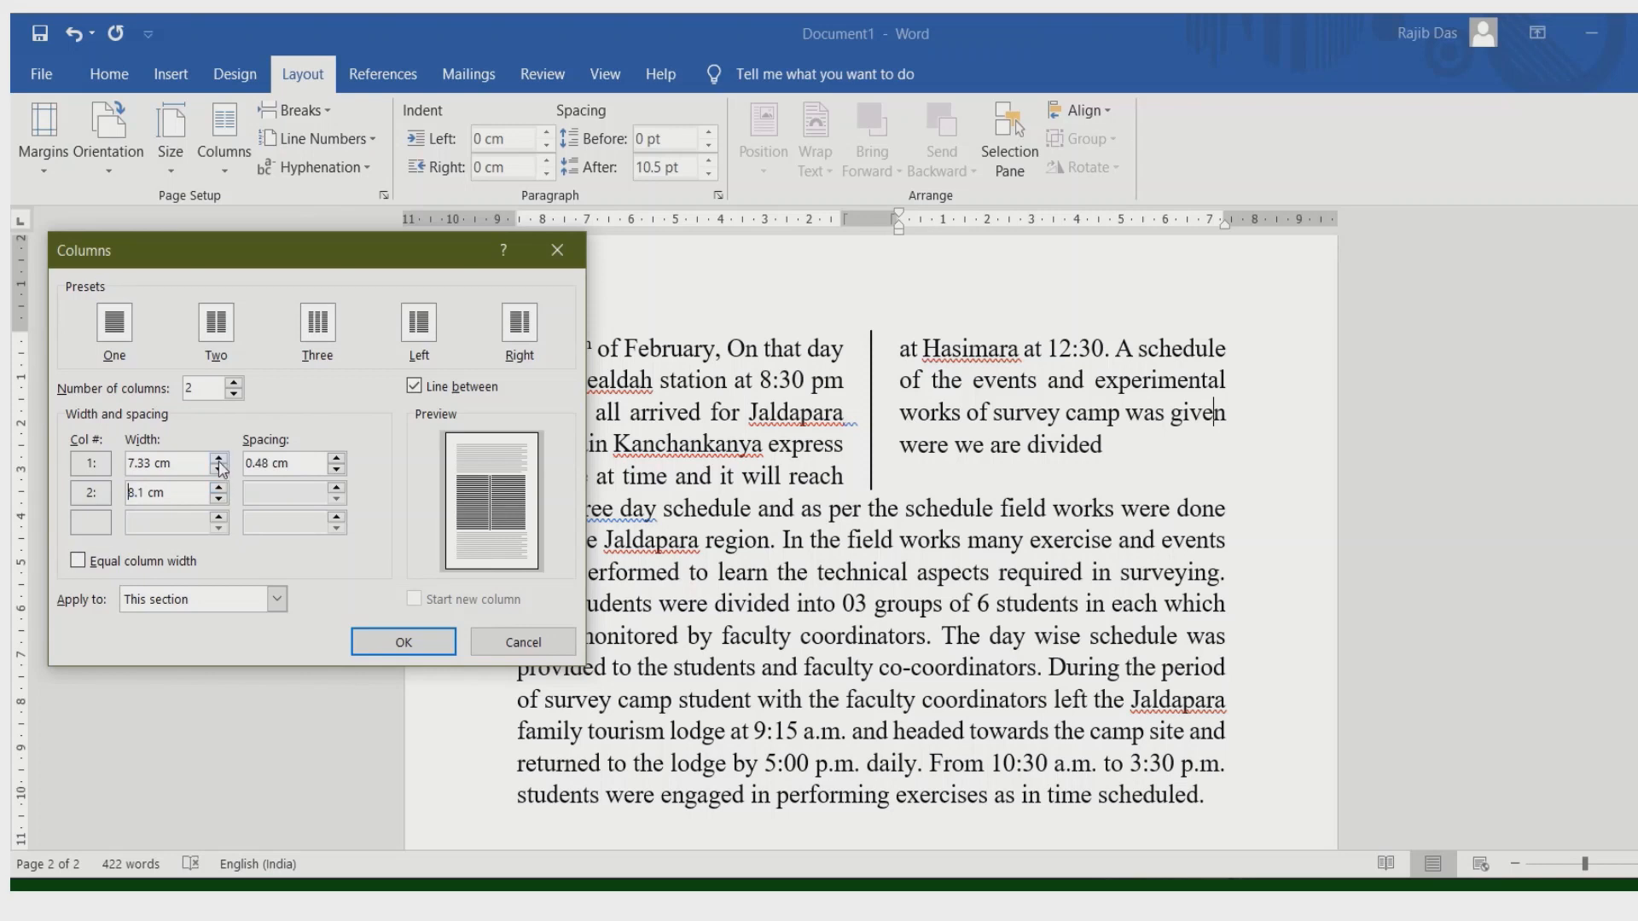
Reduce the first column's width to 4.2 cm and apply the unequal widths to this section
{"action": "left_click", "coordinate": [220, 459]}
{"action": "left_click", "coordinate": [219, 470]}
{"action": "left_click", "coordinate": [219, 470]}
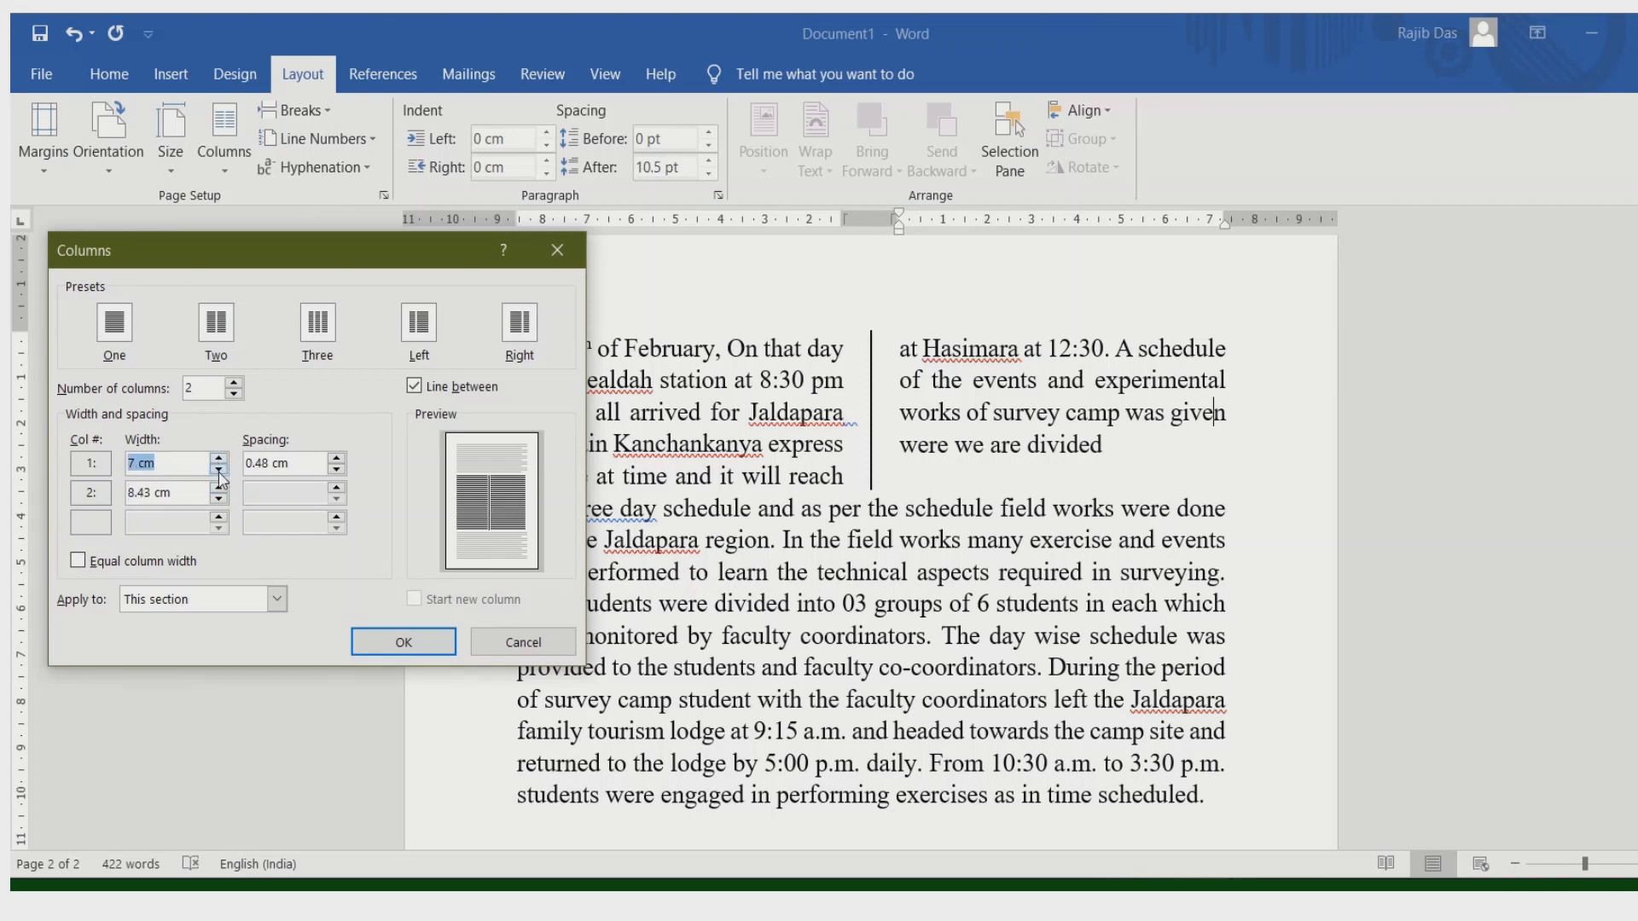
{"action": "left_click", "coordinate": [219, 470]}
{"action": "left_click", "coordinate": [219, 470]}
{"action": "left_click", "coordinate": [220, 470]}
{"action": "left_click", "coordinate": [219, 470]}
{"action": "left_click", "coordinate": [219, 470]}
{"action": "left_click", "coordinate": [219, 470]}
{"action": "left_click", "coordinate": [220, 470]}
{"action": "left_click", "coordinate": [220, 470]}
{"action": "left_click", "coordinate": [219, 470]}
{"action": "left_click", "coordinate": [219, 470]}
{"action": "left_click", "coordinate": [219, 469]}
{"action": "left_click", "coordinate": [219, 470]}
{"action": "left_click", "coordinate": [219, 470]}
{"action": "left_click", "coordinate": [220, 470]}
{"action": "left_click", "coordinate": [219, 470]}
{"action": "left_click", "coordinate": [220, 470]}
{"action": "left_click", "coordinate": [219, 470]}
{"action": "left_click", "coordinate": [219, 470]}
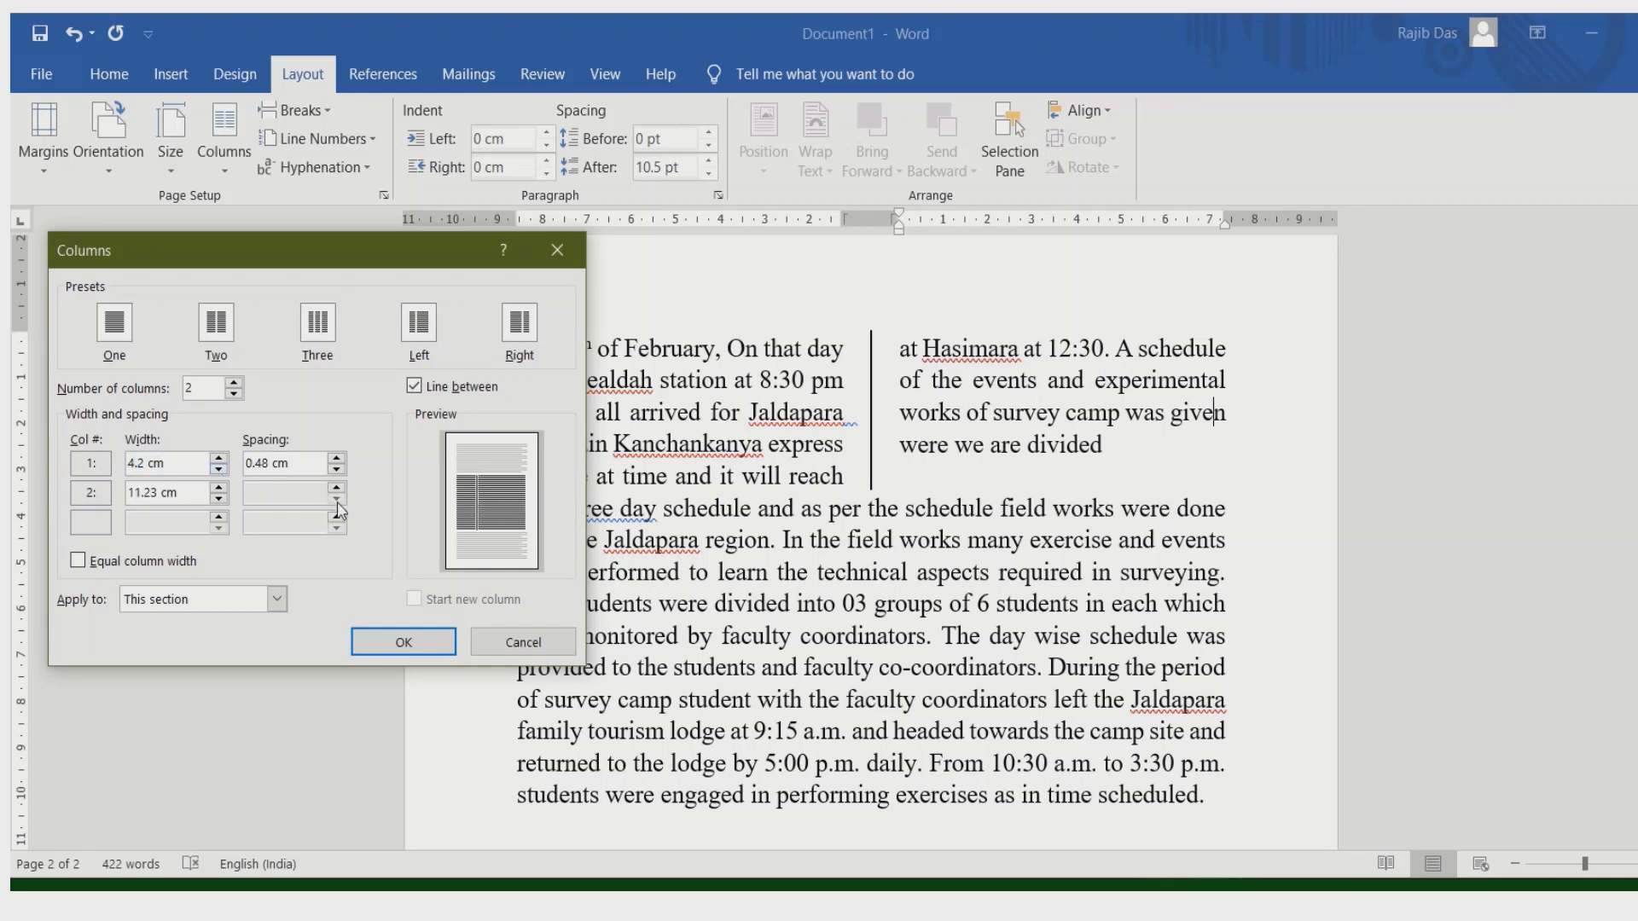
{"action": "left_click", "coordinate": [403, 642]}
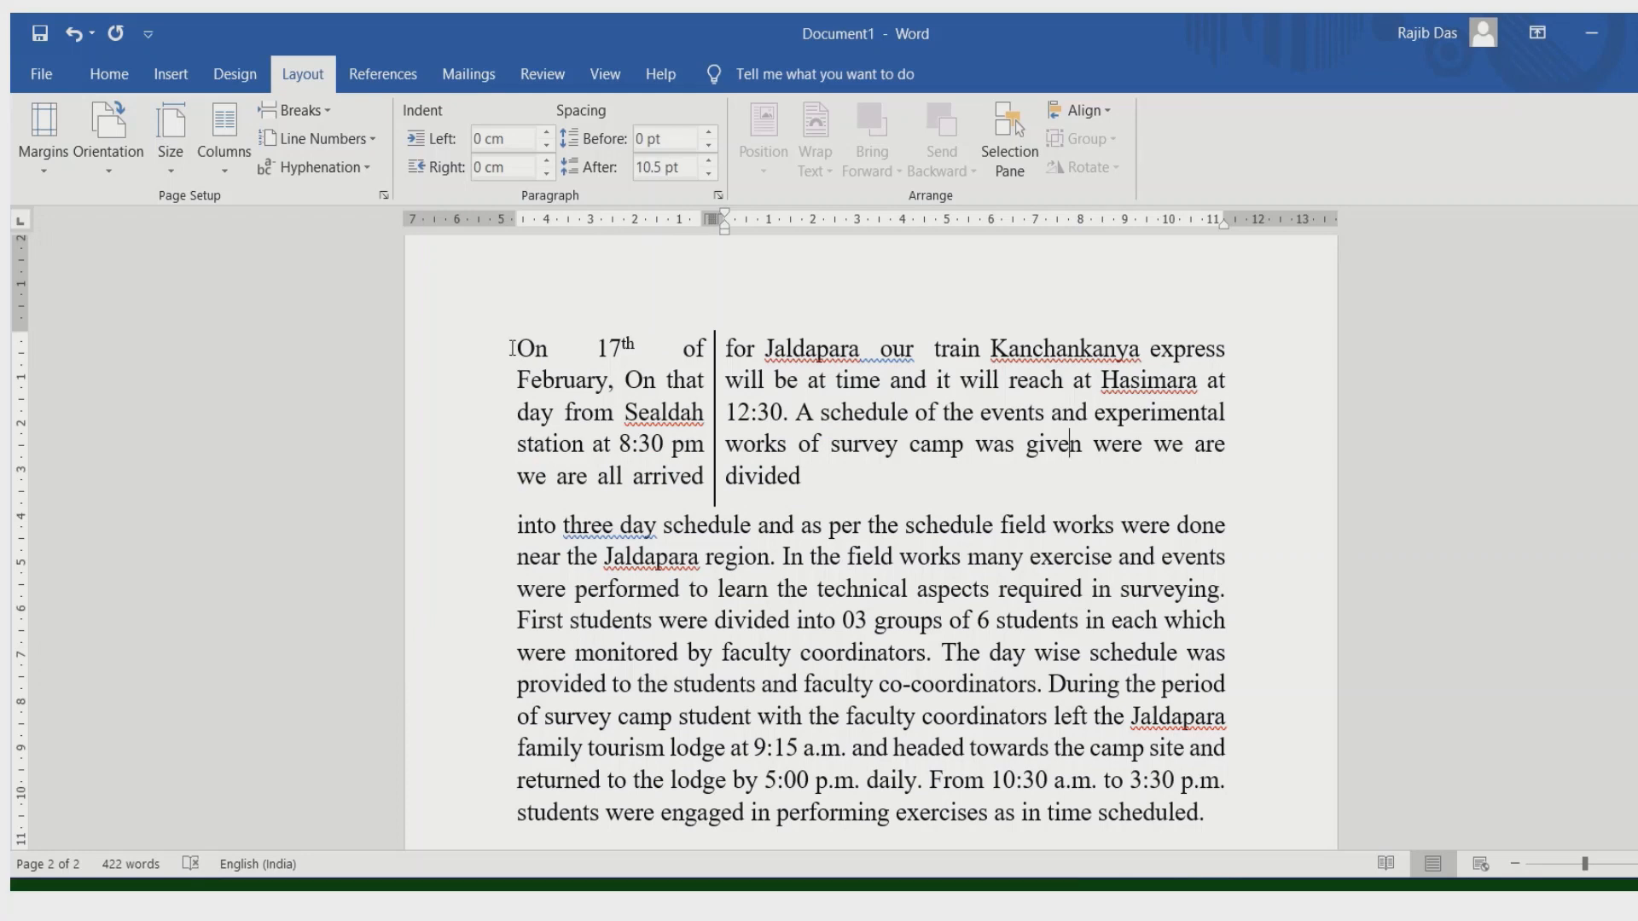
Turn equal column width back on for the two-column section and apply it
{"action": "left_click_drag", "start_coordinate": [512, 348], "coordinate": [671, 465]}
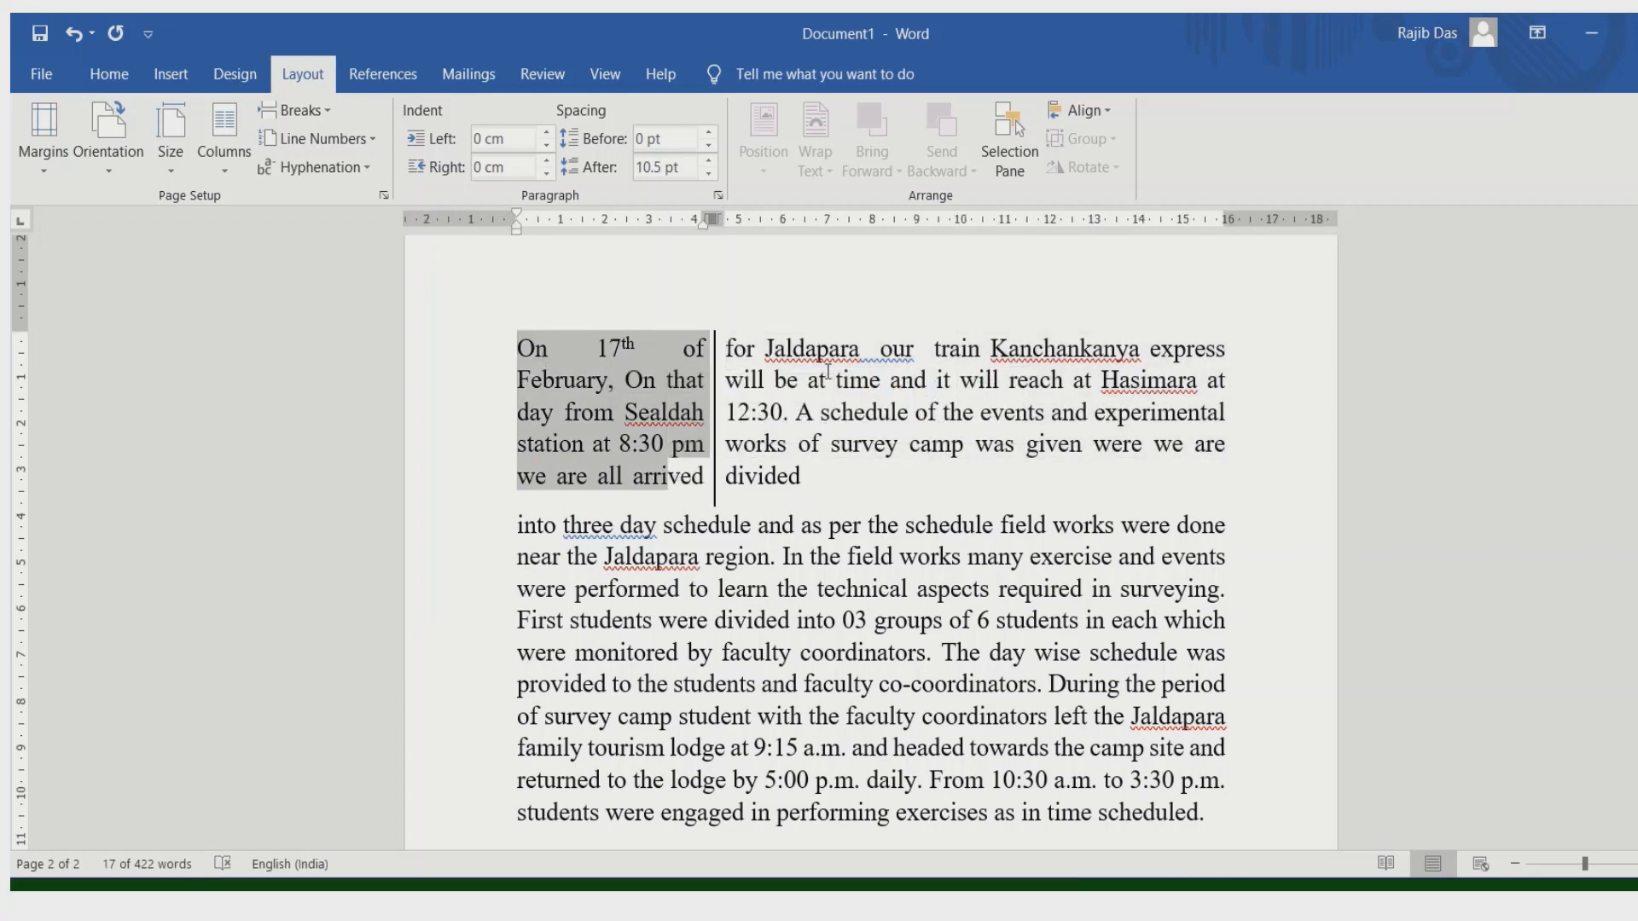
{"action": "left_click", "coordinate": [812, 281]}
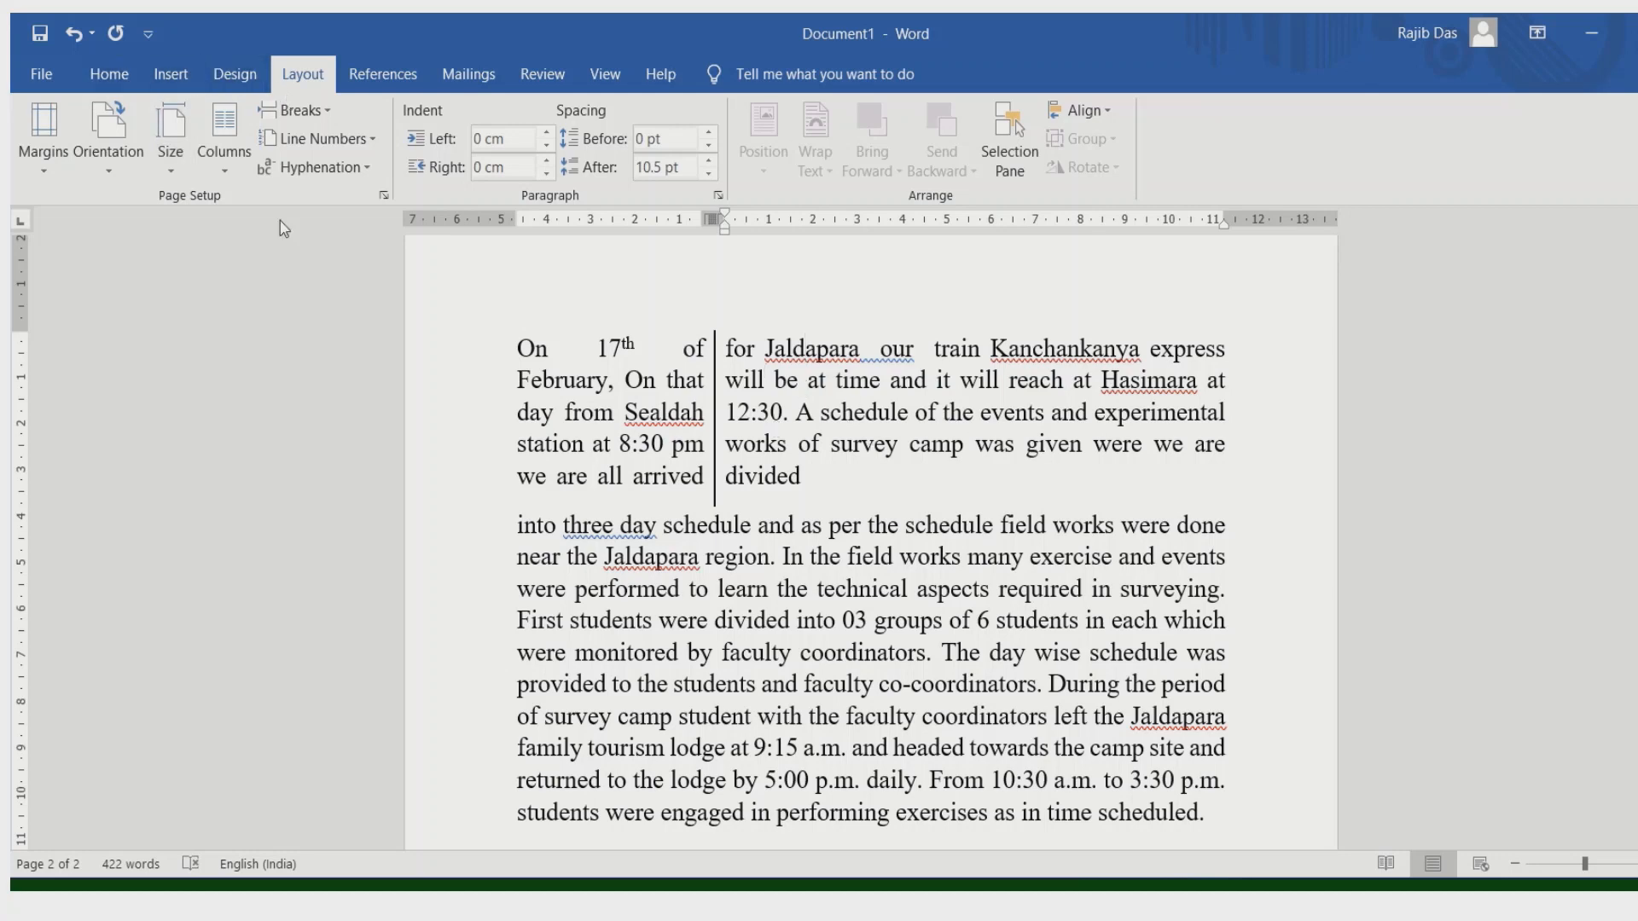
{"action": "left_click", "coordinate": [227, 169]}
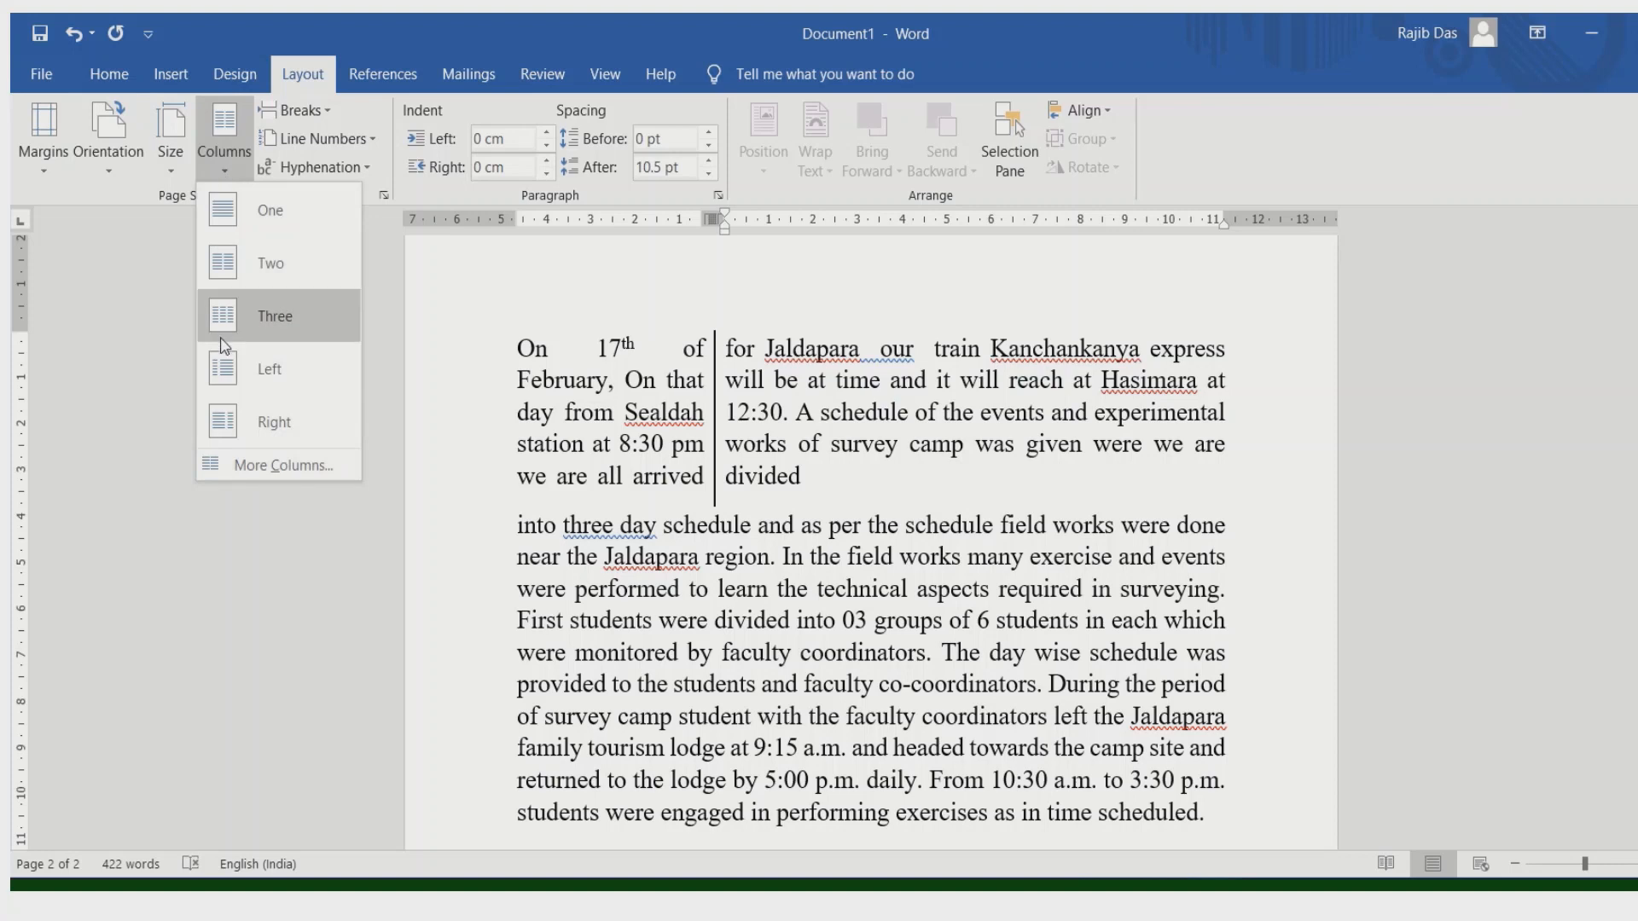
{"action": "left_click", "coordinate": [227, 456]}
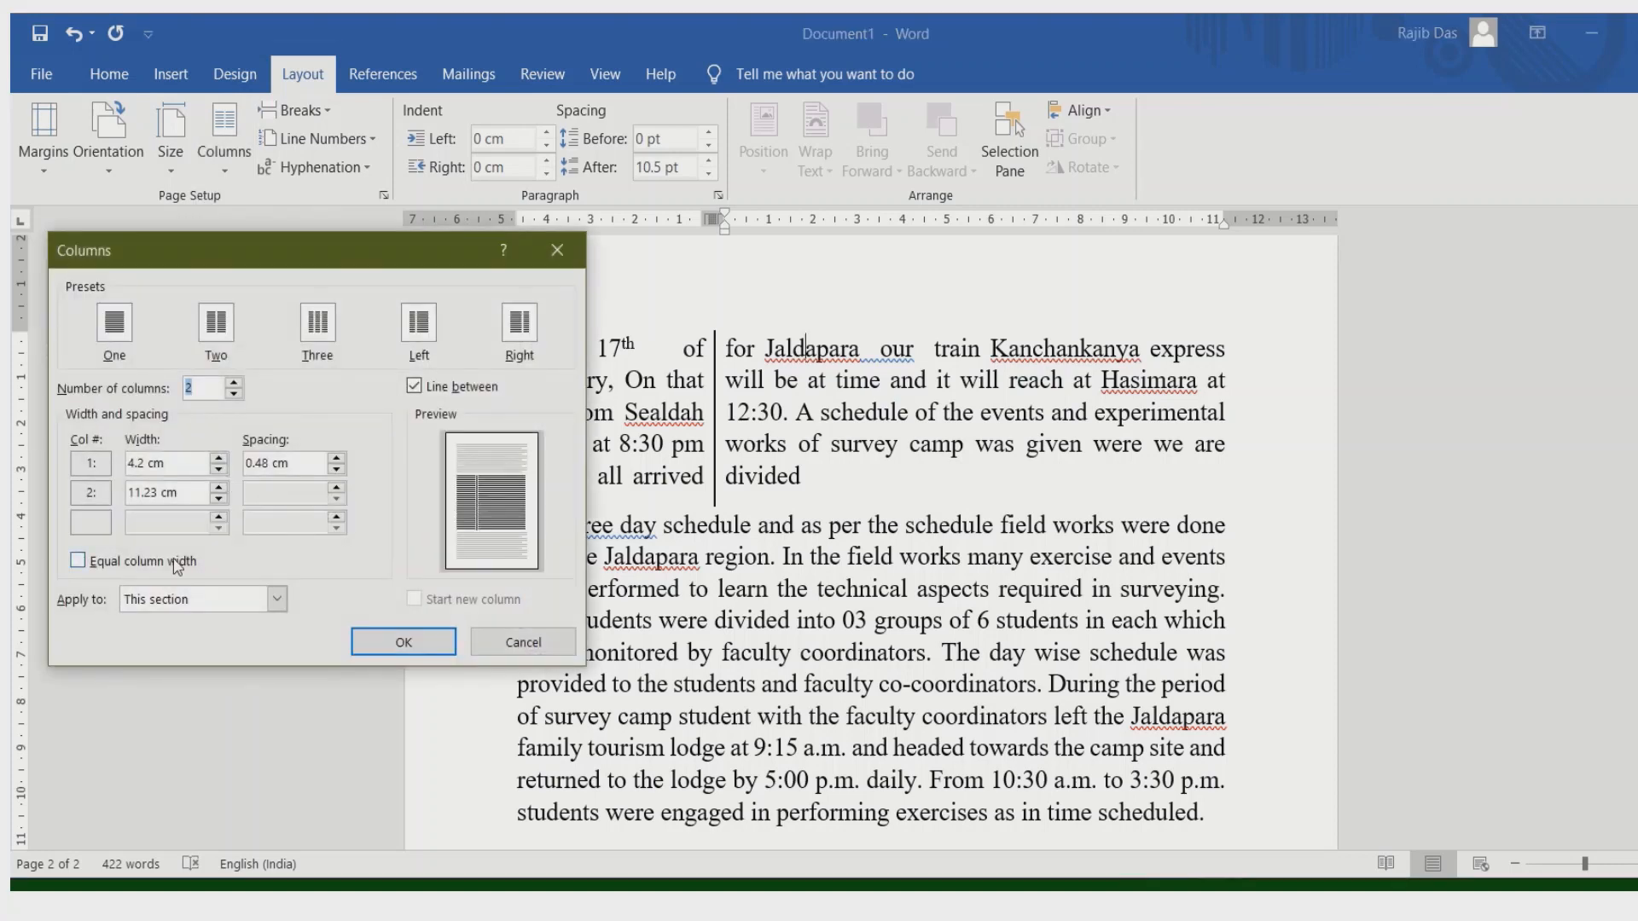
{"action": "left_click", "coordinate": [78, 562]}
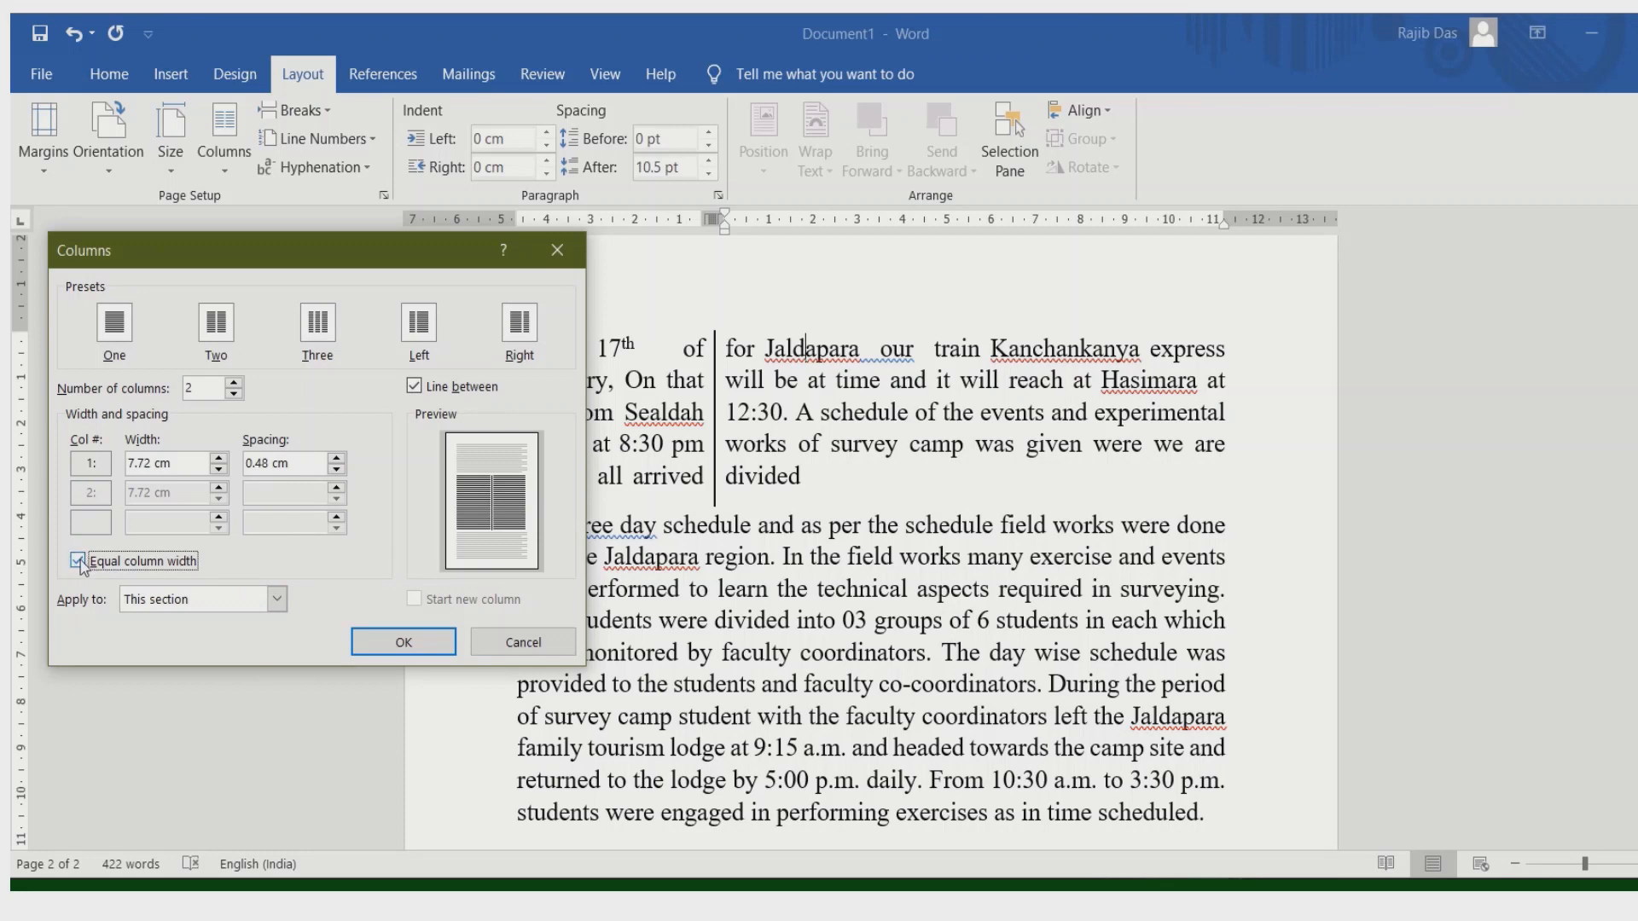
{"action": "left_click", "coordinate": [418, 648]}
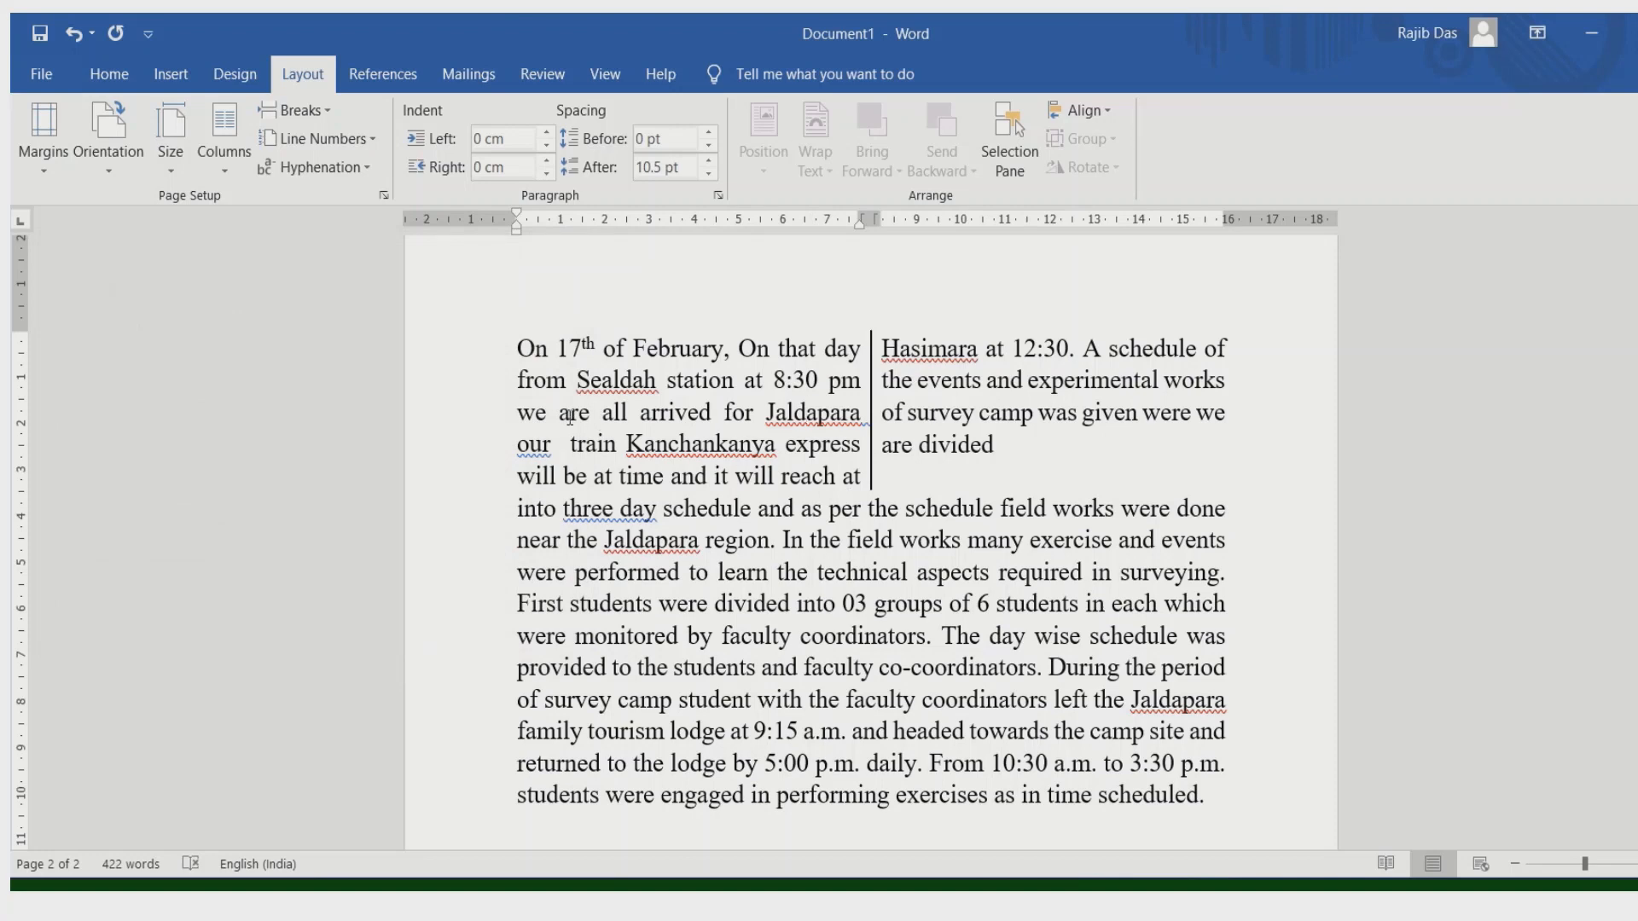